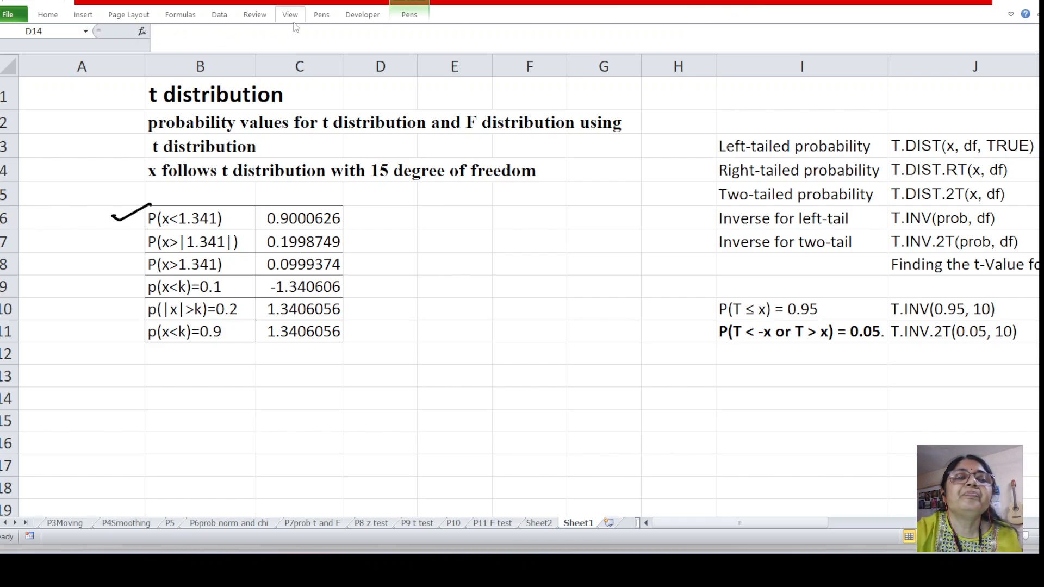
pyautogui.click(321, 16)
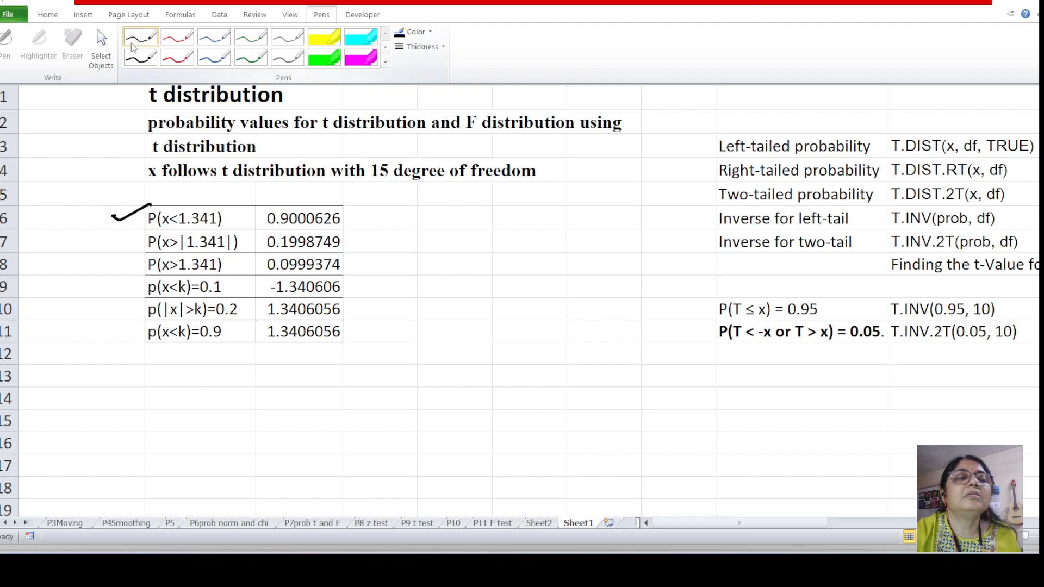
pyautogui.click(51, 19)
pyautogui.click(98, 156)
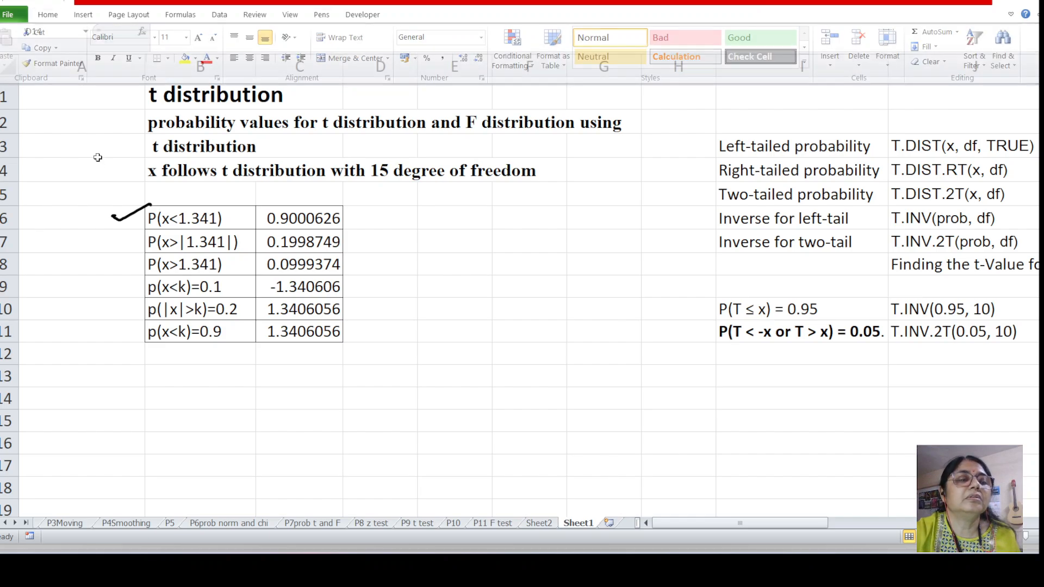
# Clear cell C6 beside P(x<1.341) and insert the T.DIST function there from the Statistical category
pyautogui.click(283, 219)
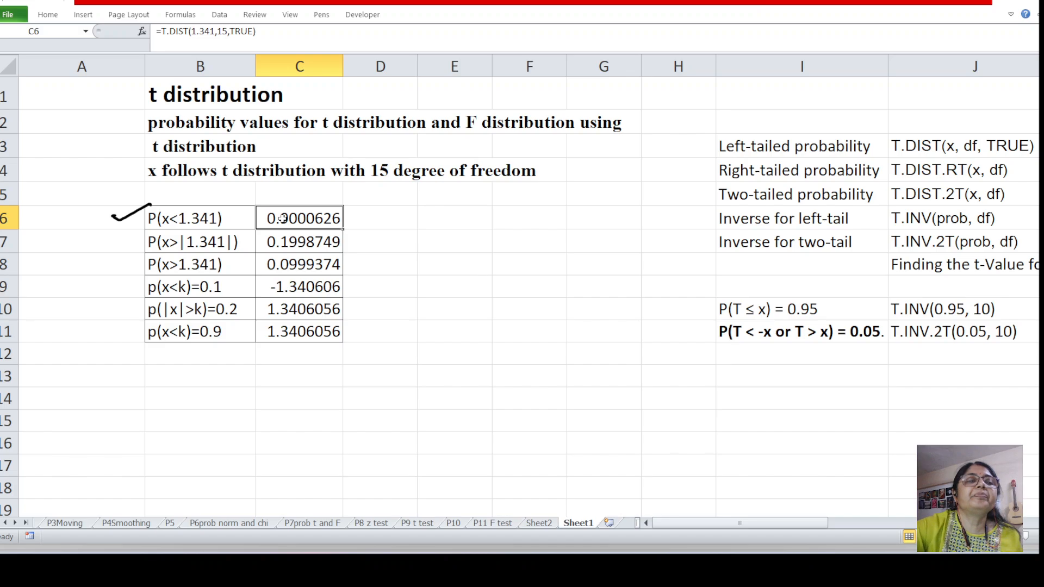
pyautogui.press('Delete')
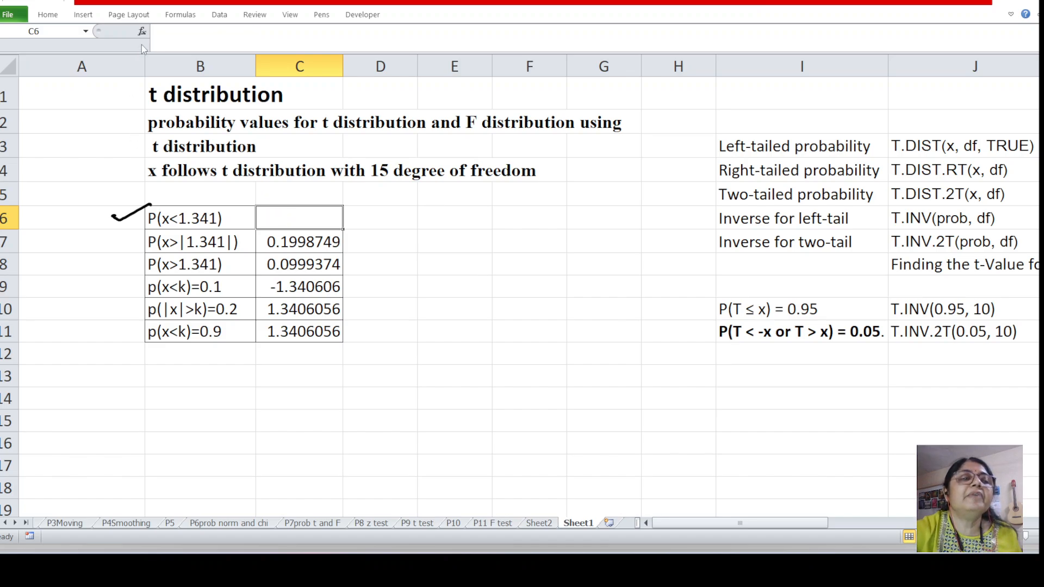
pyautogui.click(142, 31)
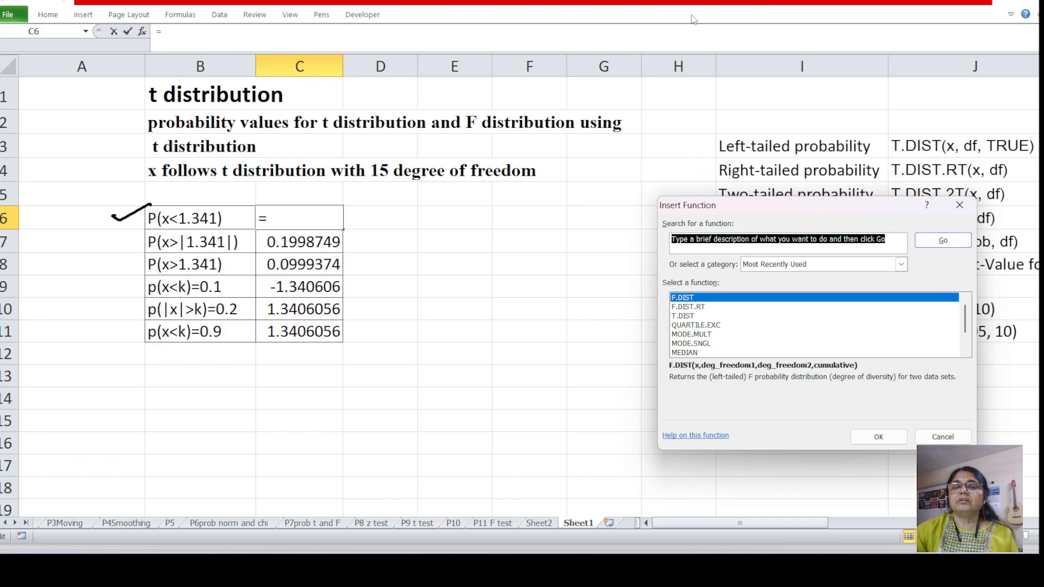
pyautogui.moveTo(752, 205); pyautogui.dragTo(535, 200)
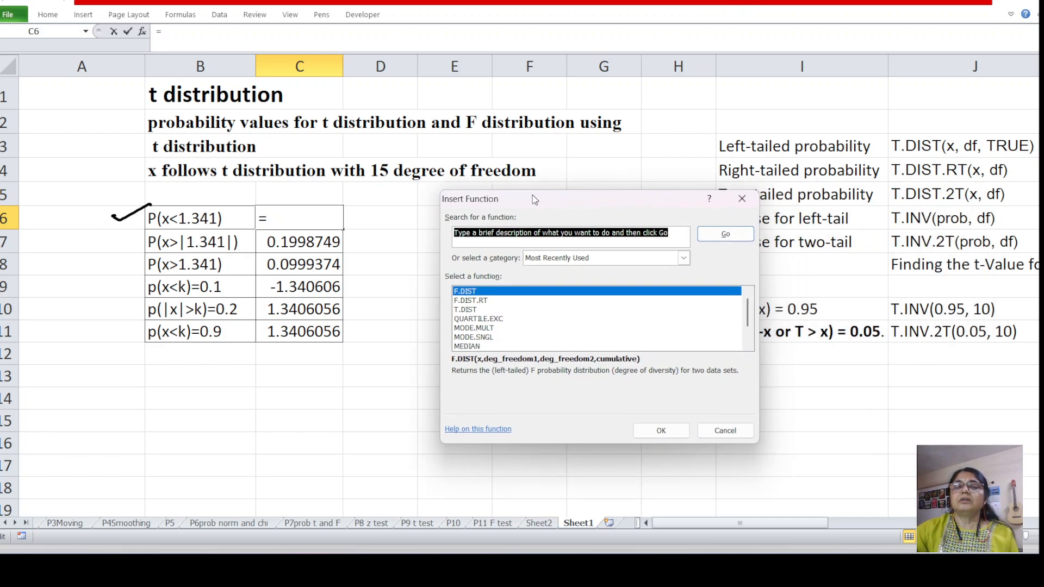
pyautogui.click(684, 259)
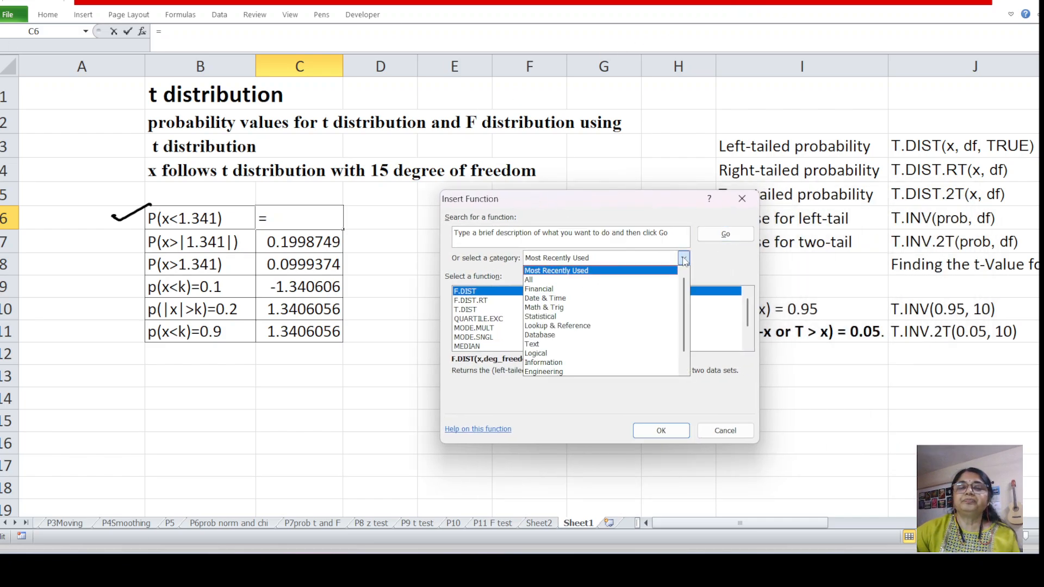
pyautogui.click(552, 318)
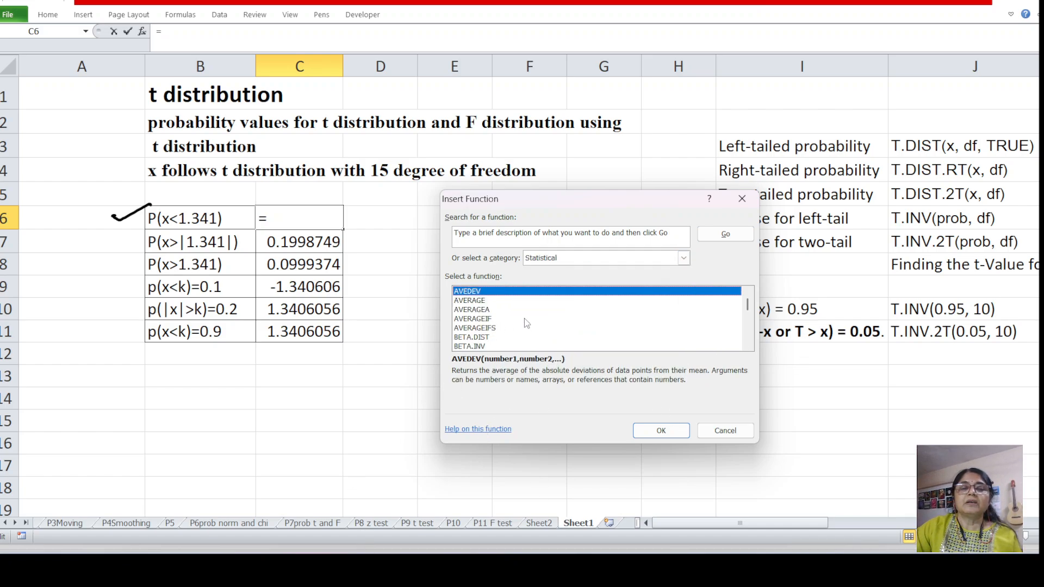
pyautogui.press('t')
pyautogui.scroll(-1, 510, 320)
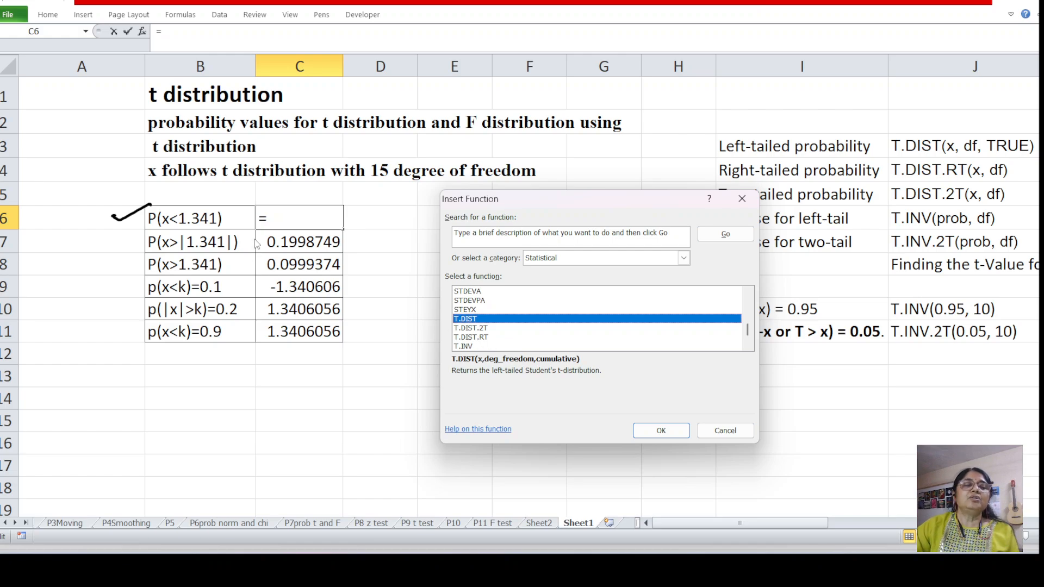
pyautogui.click(658, 431)
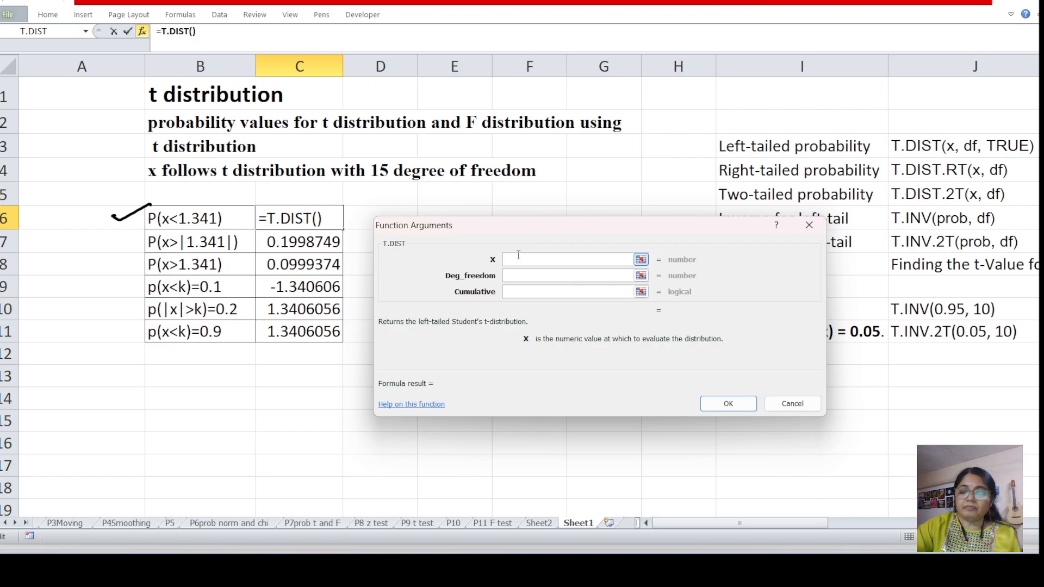
# Set the X argument of T.DIST to 1.341
pyautogui.write('1.')
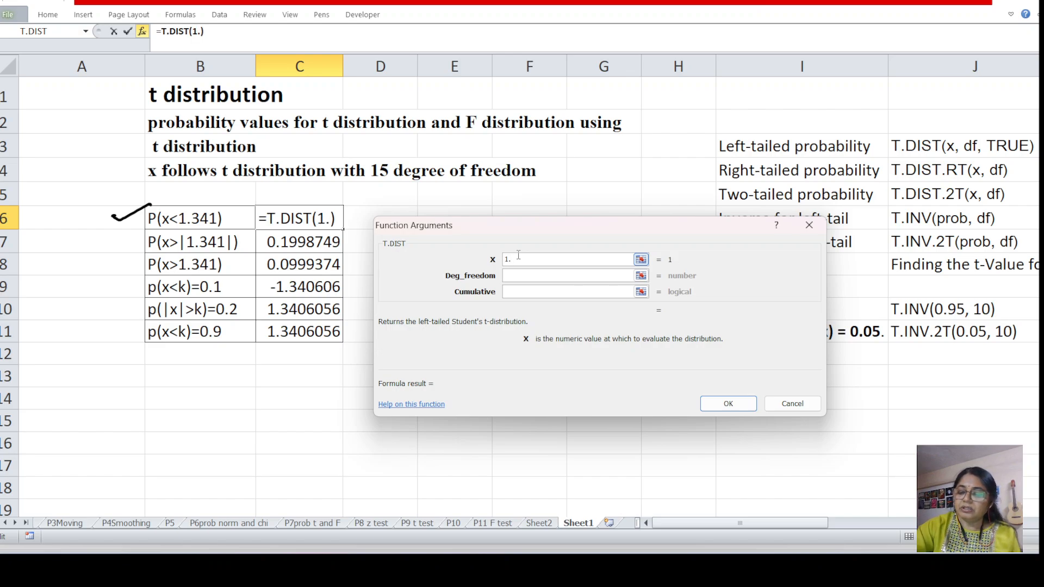
pyautogui.write('341')
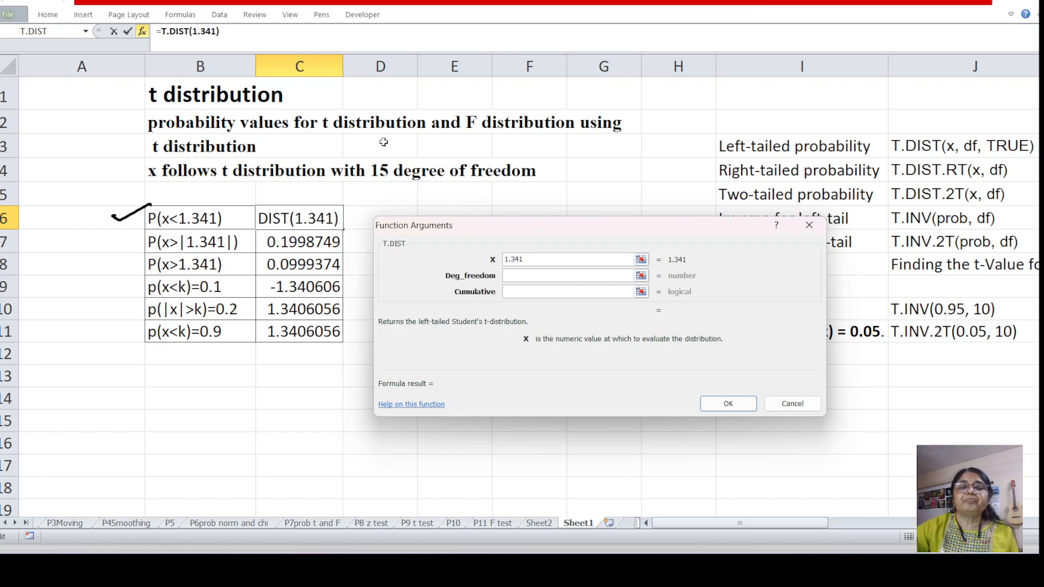
pyautogui.press('Tab')
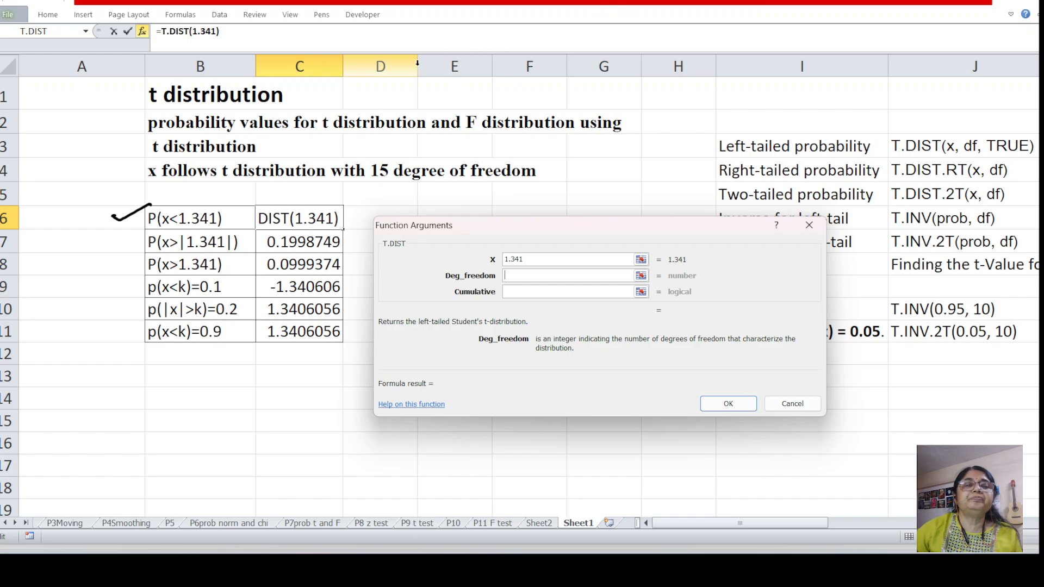
pyautogui.click(321, 15)
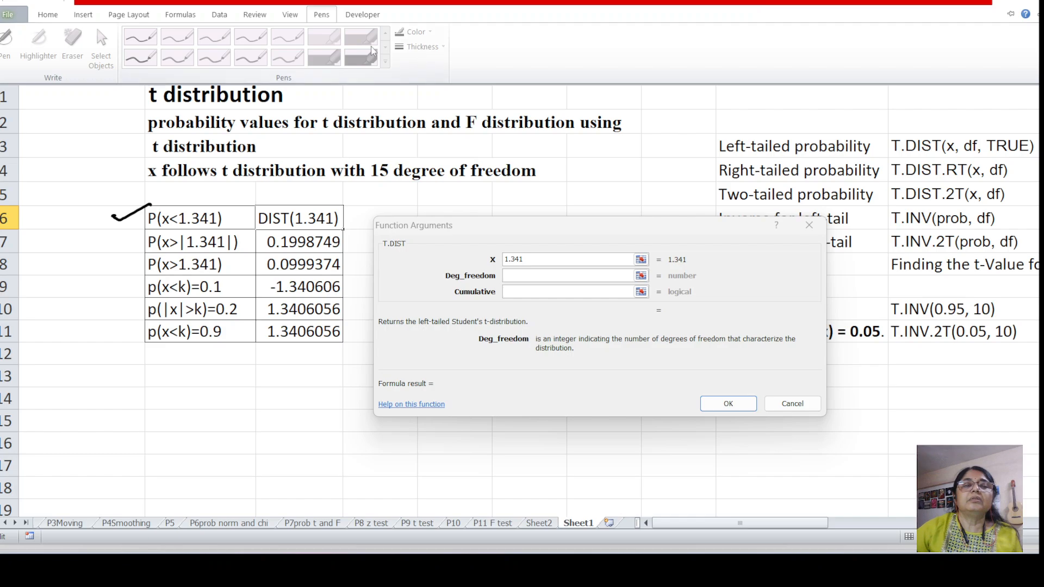
pyautogui.click(53, 15)
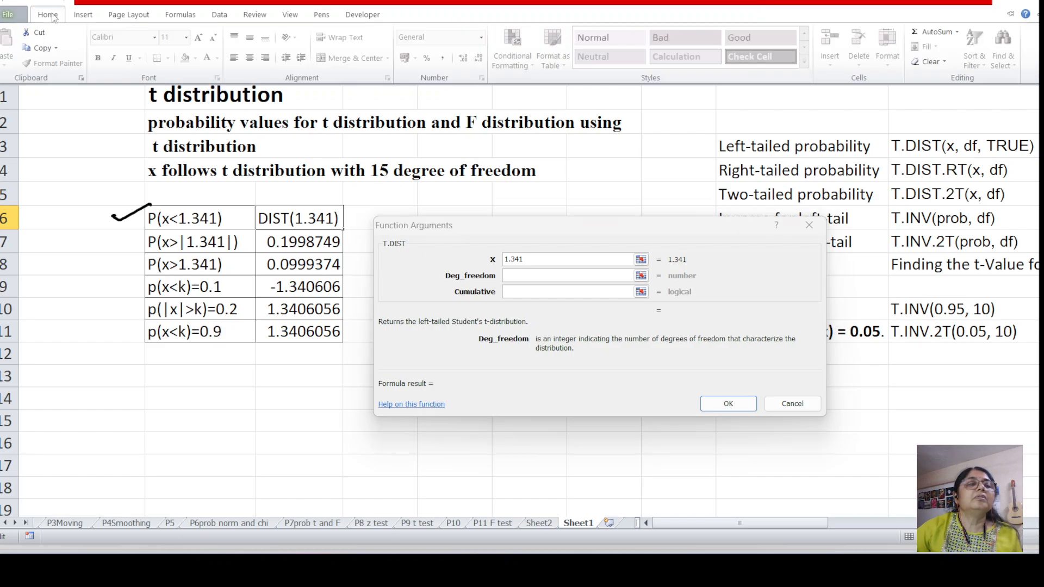
pyautogui.moveTo(1015, 1)
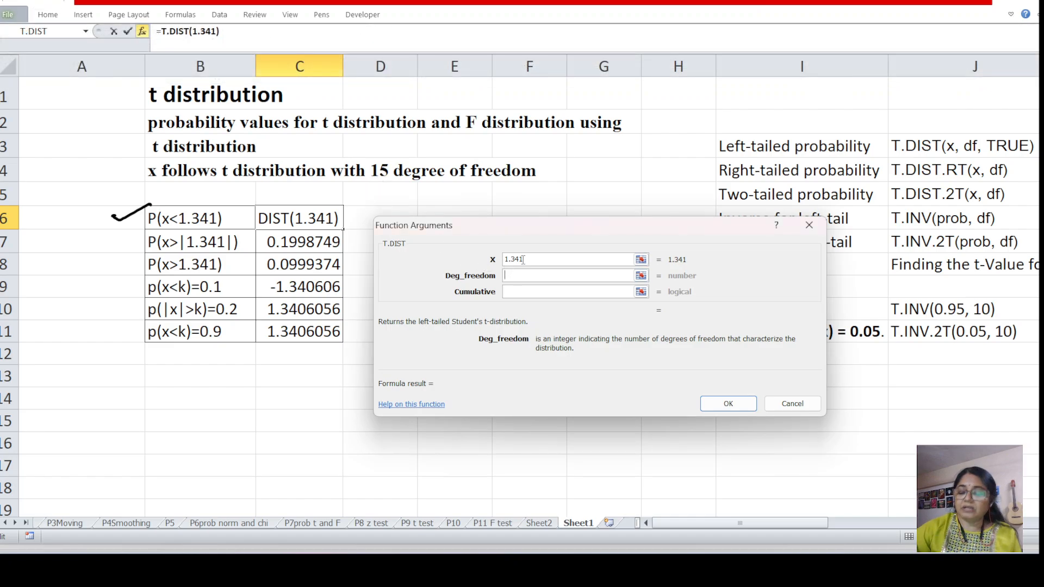
# Complete the T.DIST formula in C6 with 15 degrees of freedom and Cumulative set to true
pyautogui.write('15')
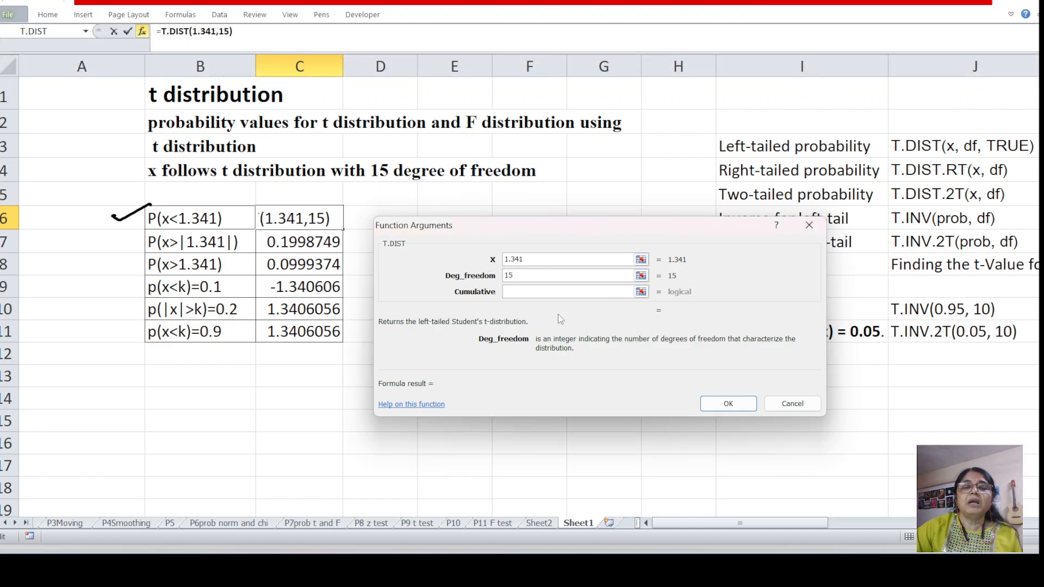
pyautogui.click(511, 294)
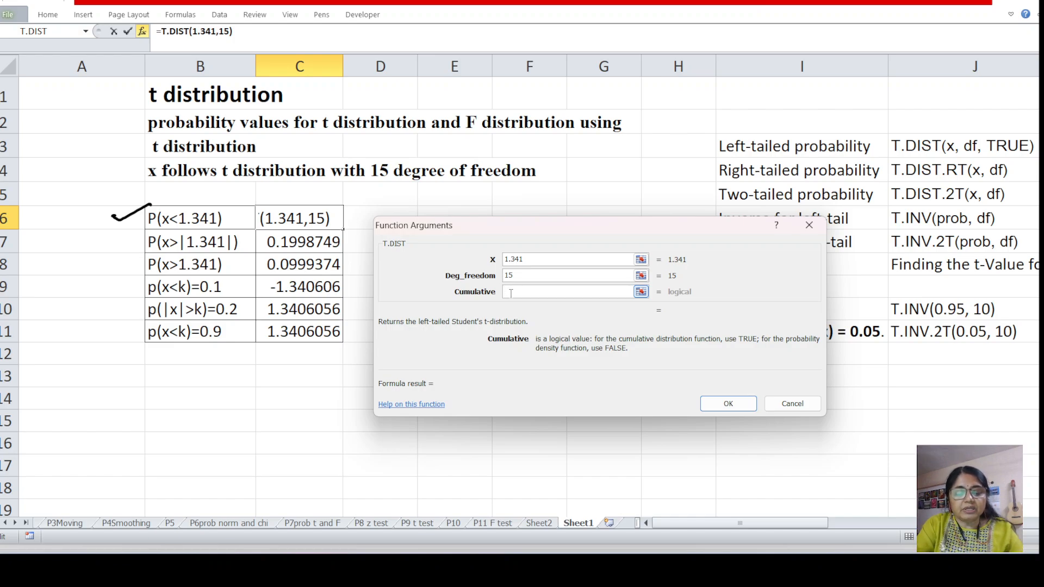
pyautogui.write('true')
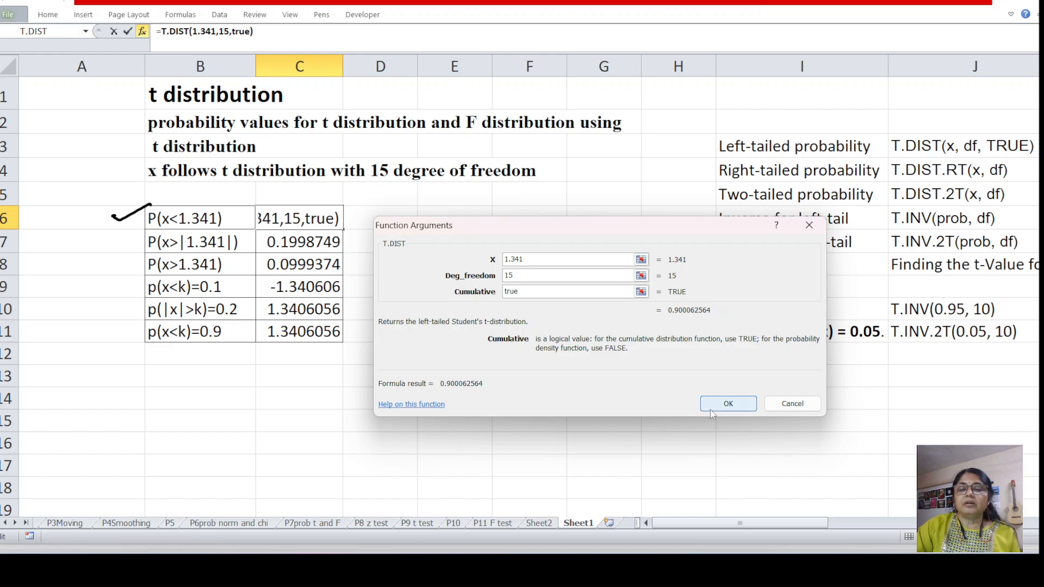
pyautogui.click(728, 405)
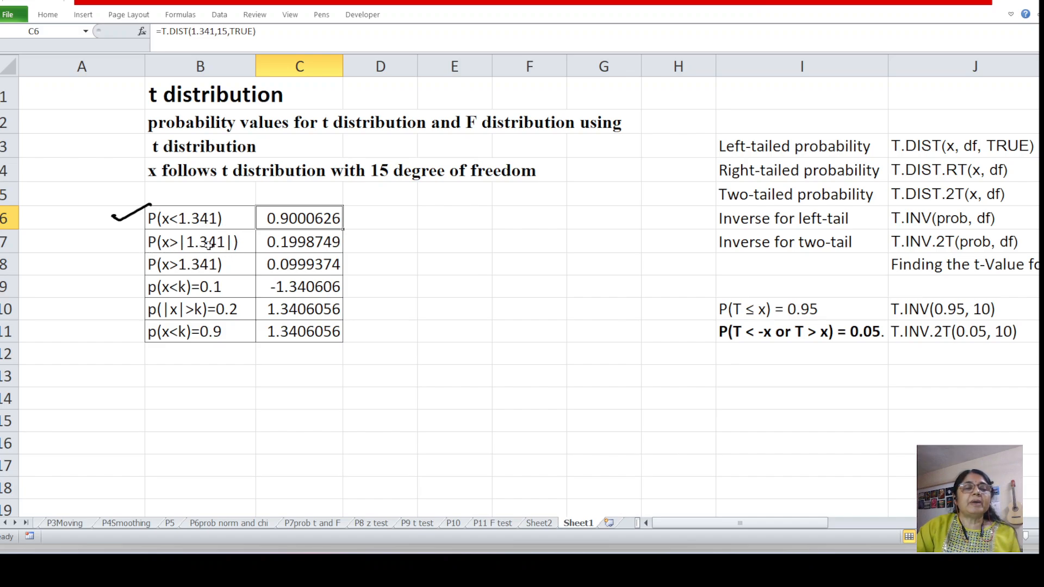
# Clear cell C7 beside P(x>|1.341|) and insert the statistical function T.DIST.2T there
pyautogui.click(284, 243)
pyautogui.press('Delete')
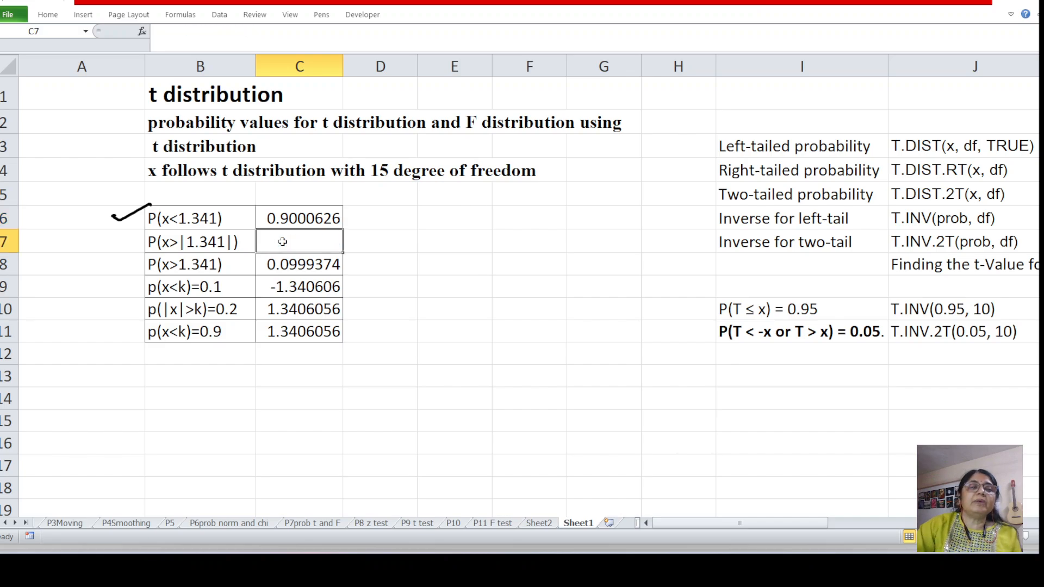
pyautogui.click(523, 282)
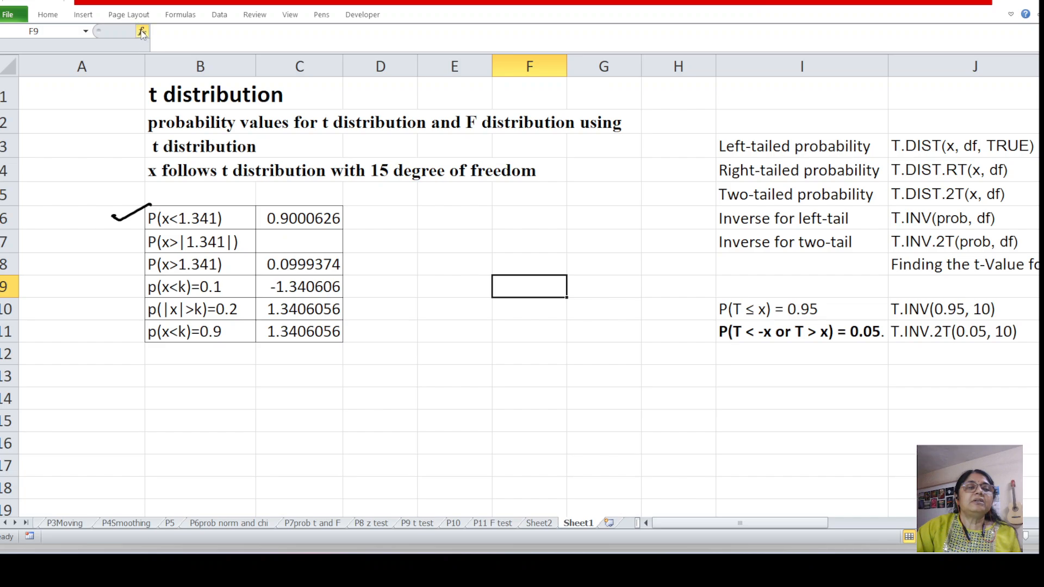
pyautogui.click(294, 241)
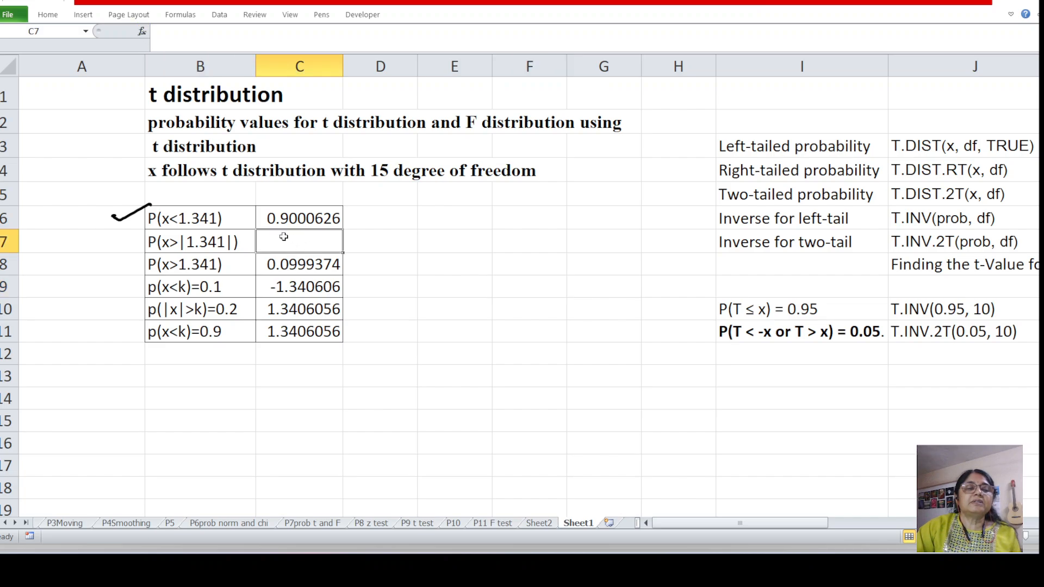
pyautogui.click(141, 31)
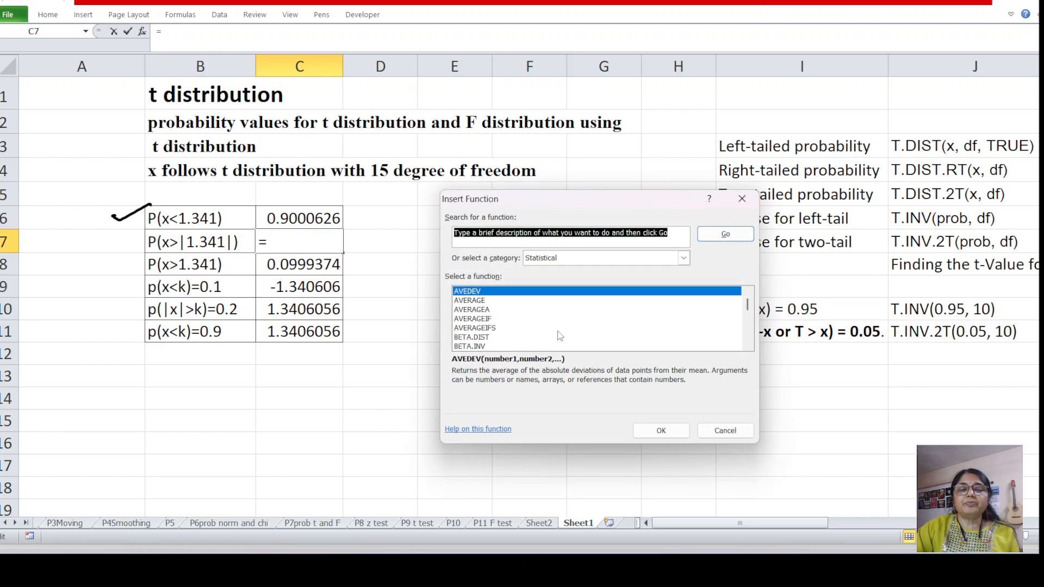
pyautogui.scroll(-1, 560, 335)
pyautogui.write('t')
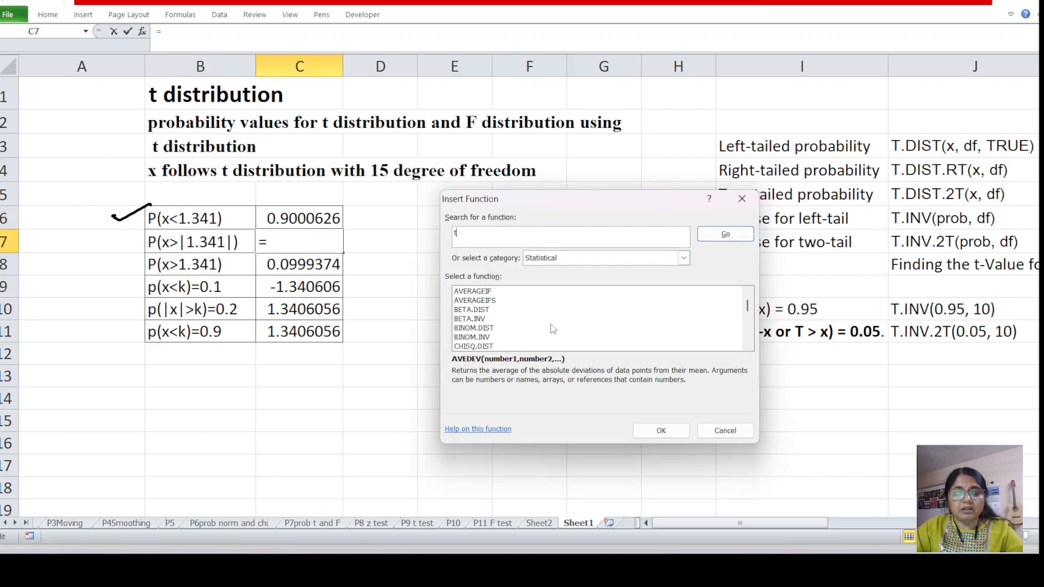
pyautogui.click(522, 319)
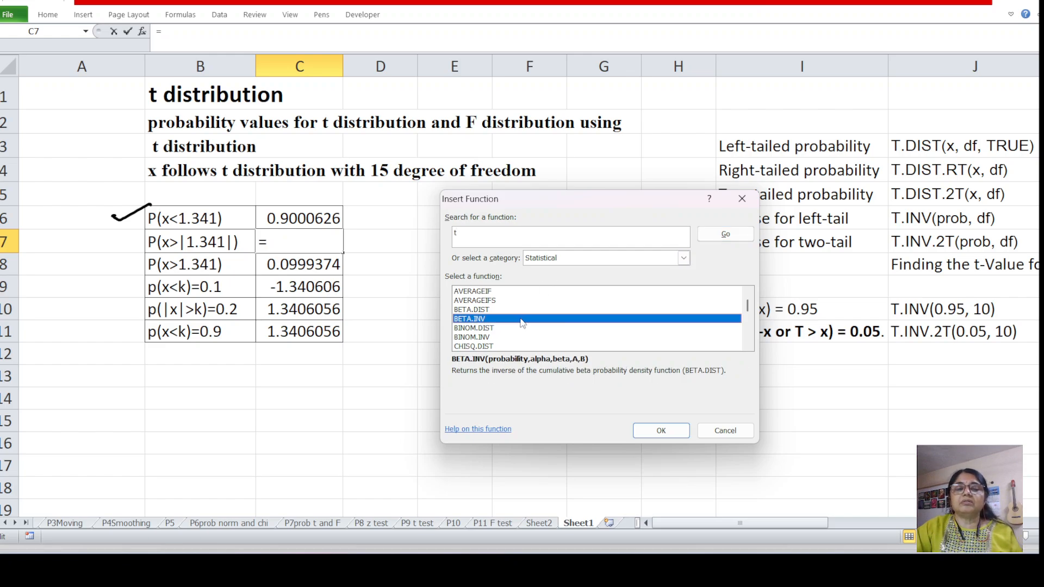
pyautogui.press('t')
pyautogui.scroll(-1, 520, 326)
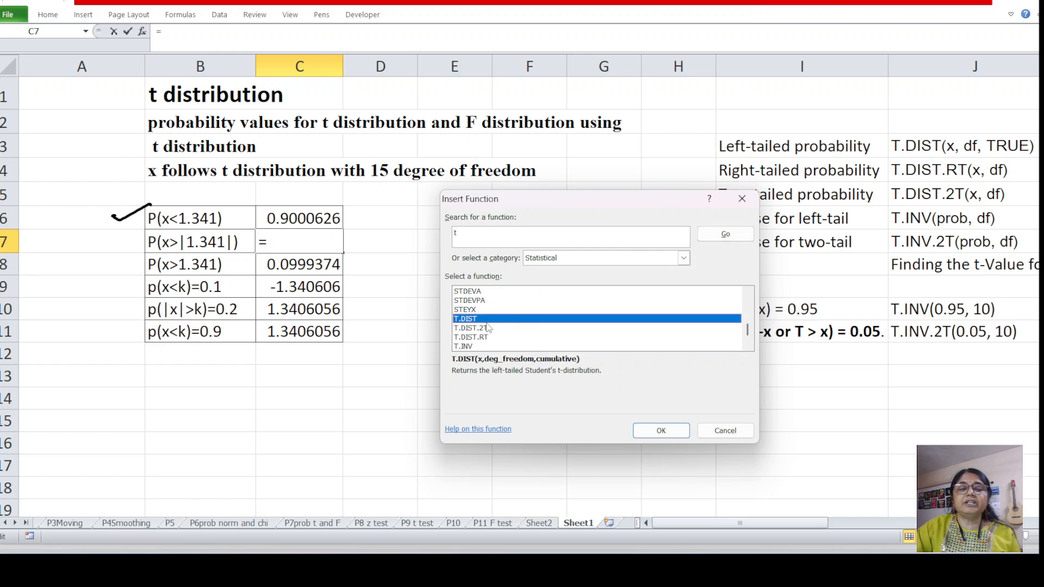
pyautogui.click(478, 329)
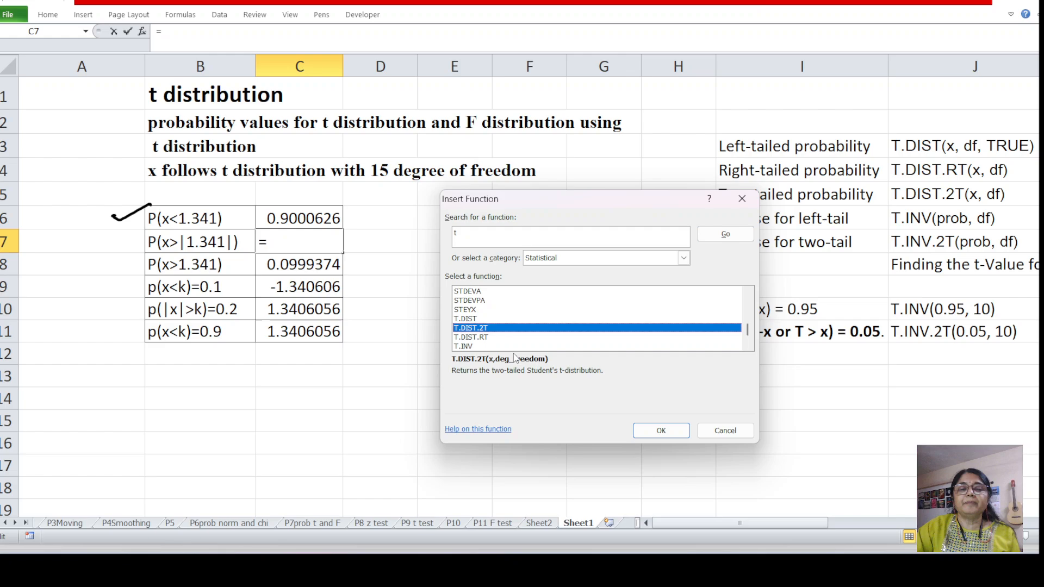
pyautogui.click(661, 430)
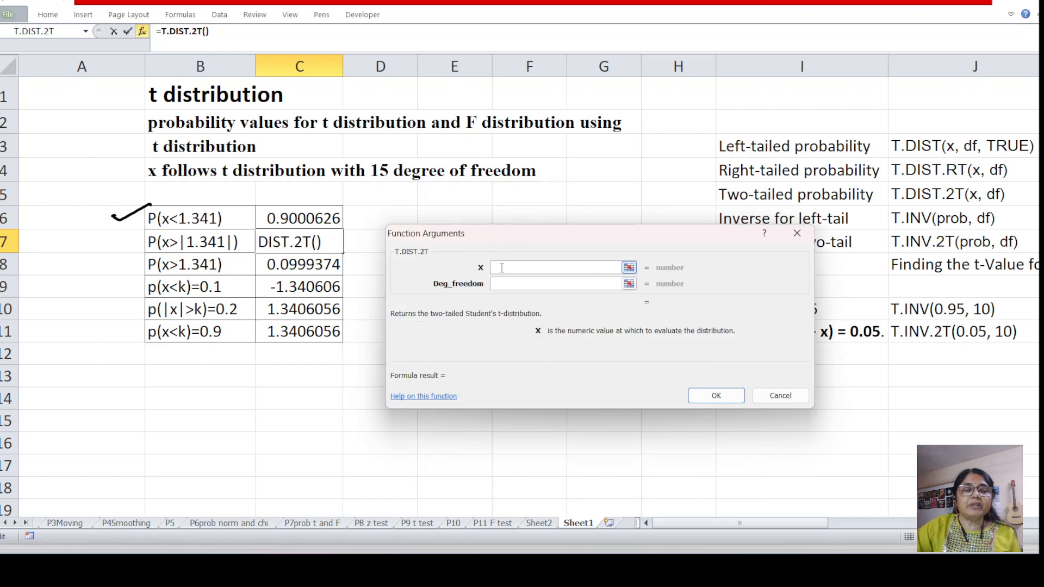
# Complete the T.DIST.2T formula in C7 with X 1.341 and 15 degrees of freedom
pyautogui.write('1.3')
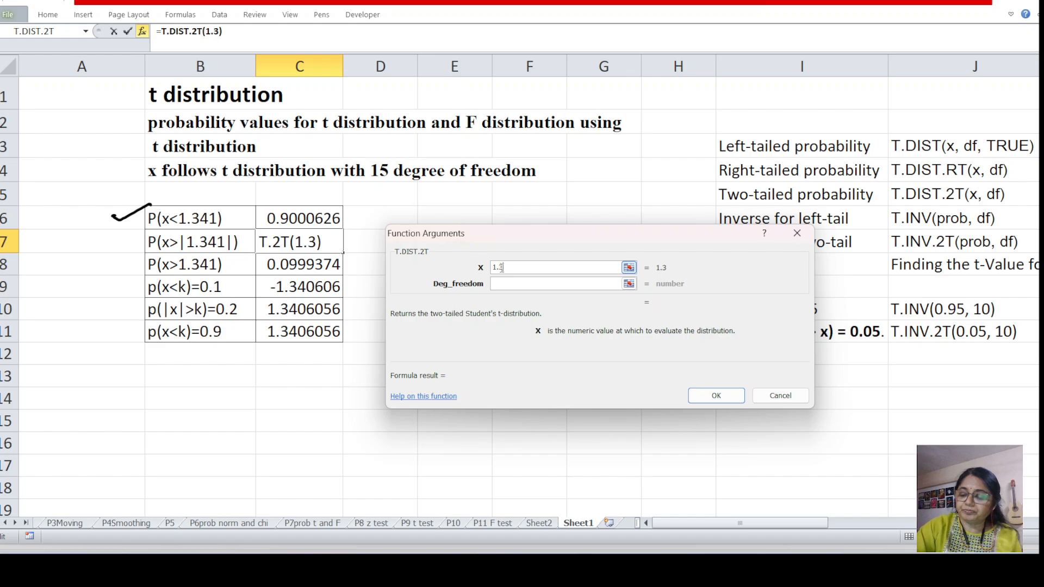
pyautogui.write('41')
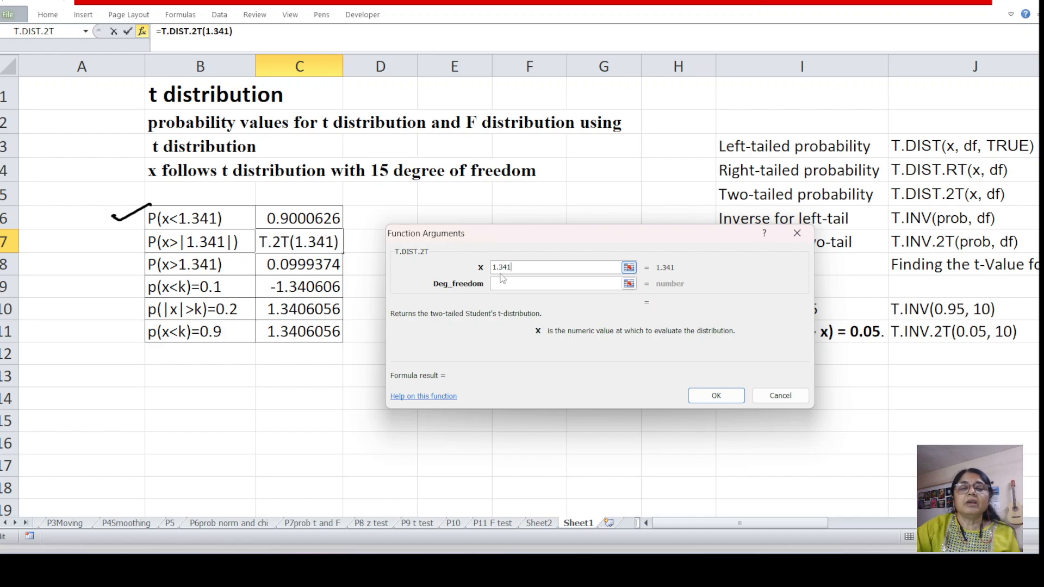
pyautogui.click(502, 280)
pyautogui.write('15')
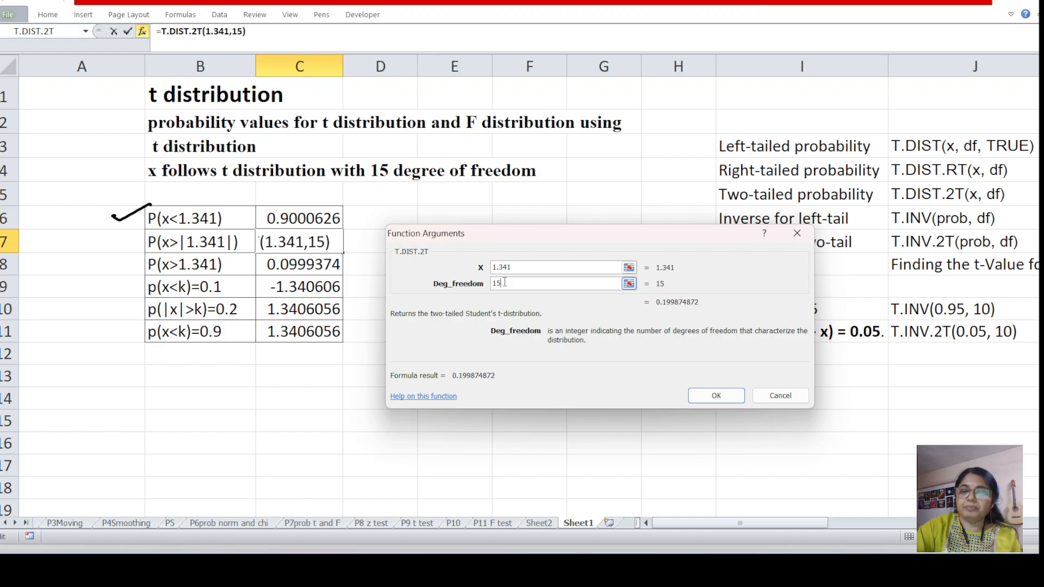
pyautogui.click(717, 396)
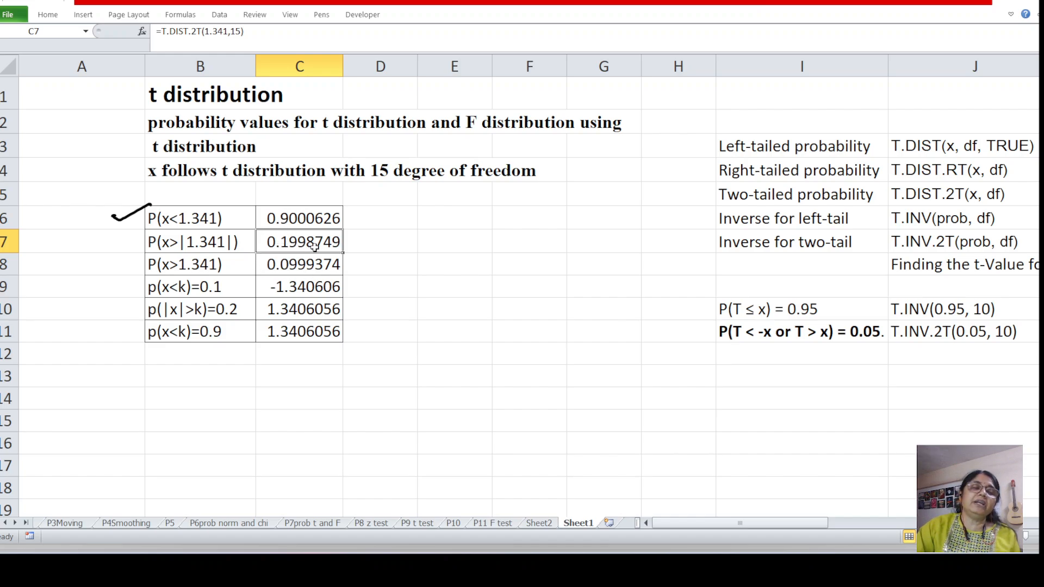
# Clear cell C8 beside P(x>1.341) and insert the statistical function T.DIST.RT there
pyautogui.click(279, 264)
pyautogui.press('Delete')
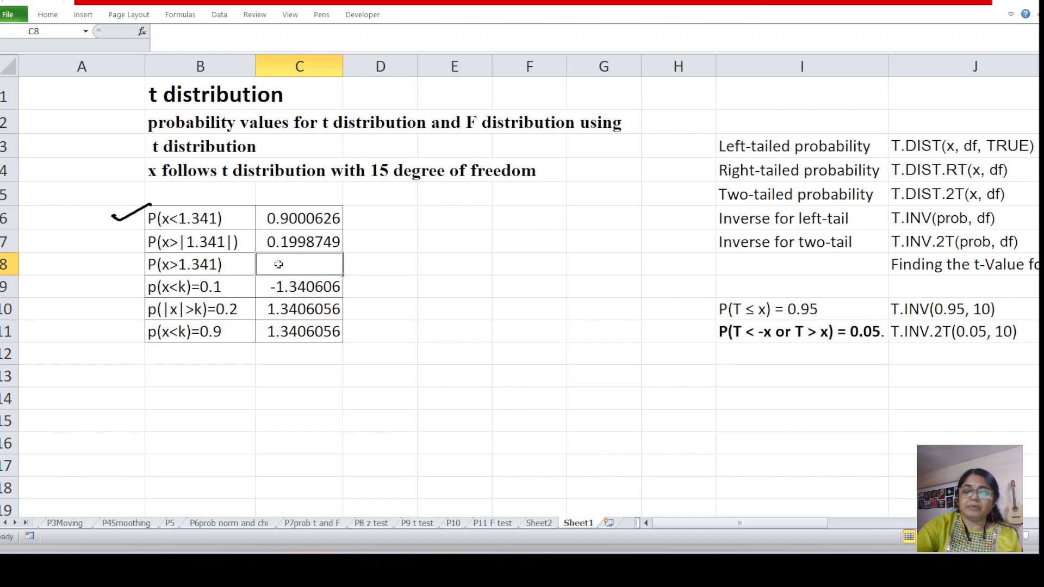
pyautogui.click(142, 31)
pyautogui.click(531, 311)
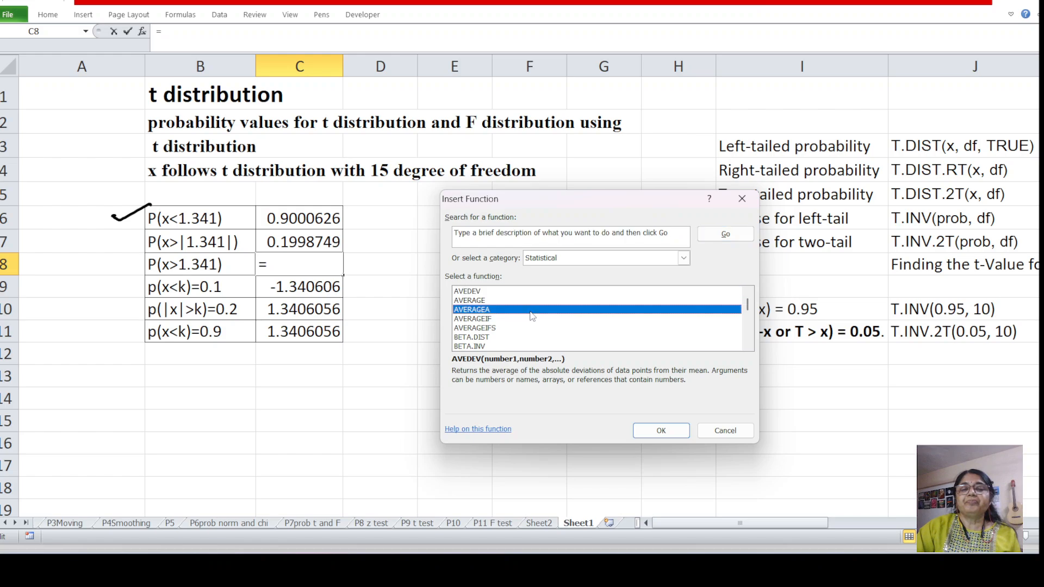
pyautogui.scroll(-2, 493, 327)
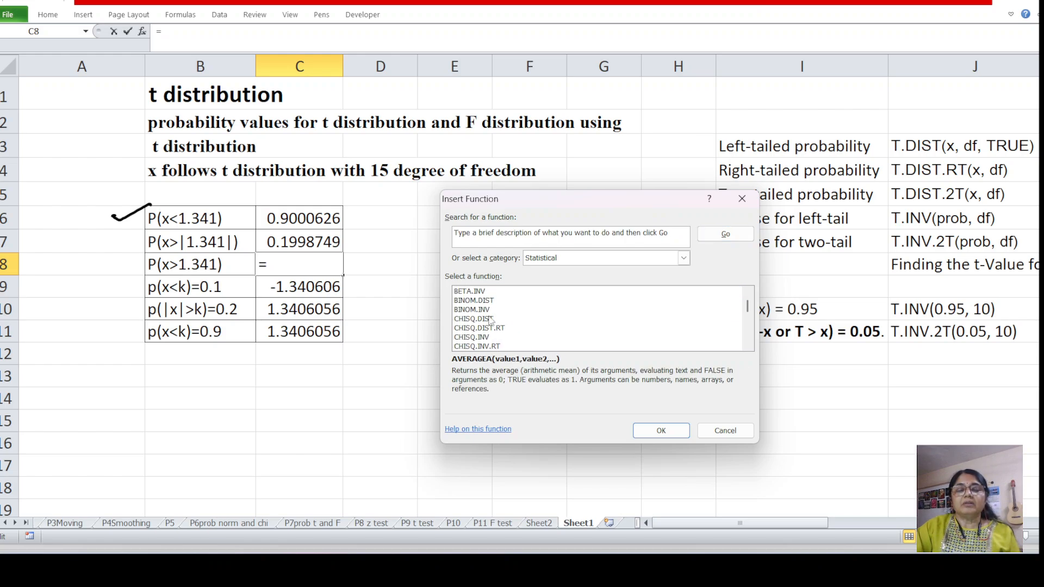
pyautogui.press('t')
pyautogui.scroll(-1, 505, 324)
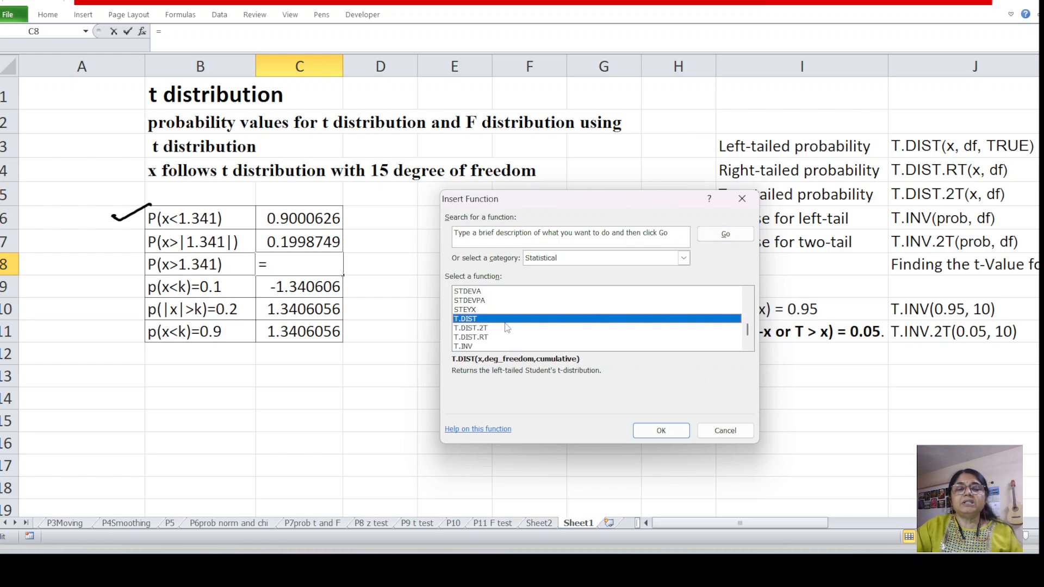
pyautogui.click(474, 338)
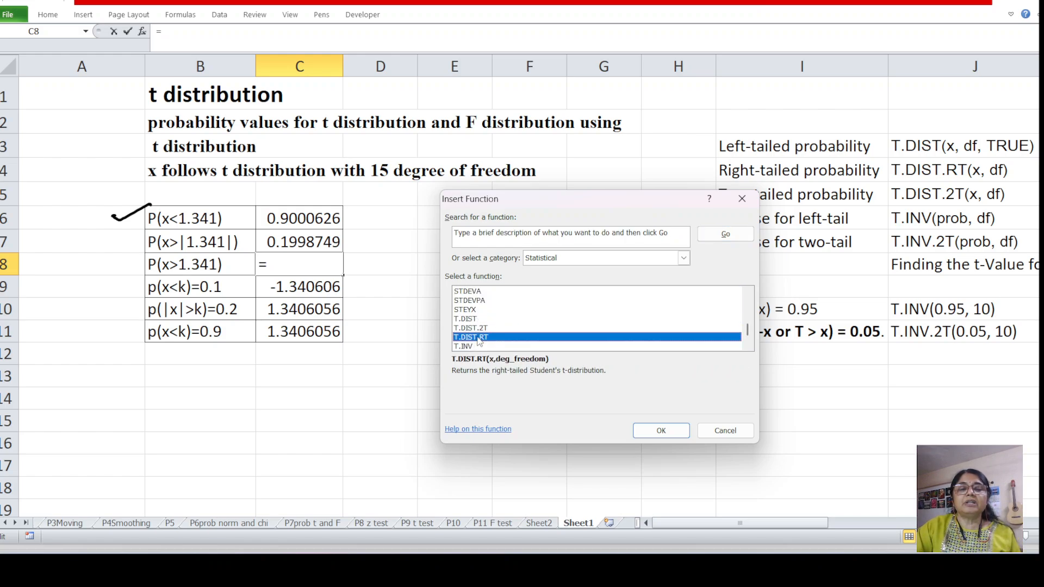
pyautogui.click(661, 431)
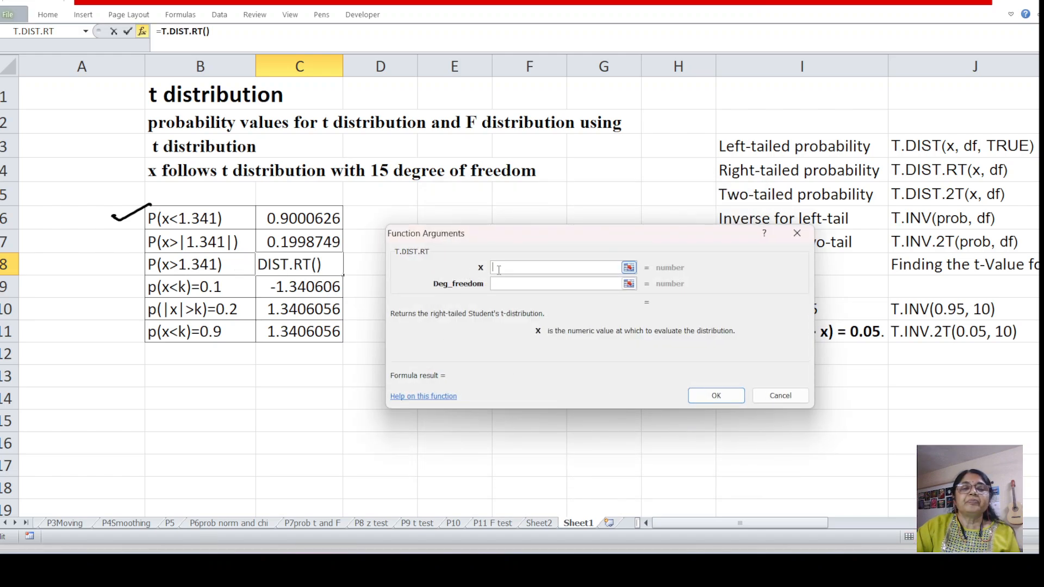
# Complete the T.DIST.RT formula in C8 with X 1.341 and 15 degrees of freedom
pyautogui.write('1.')
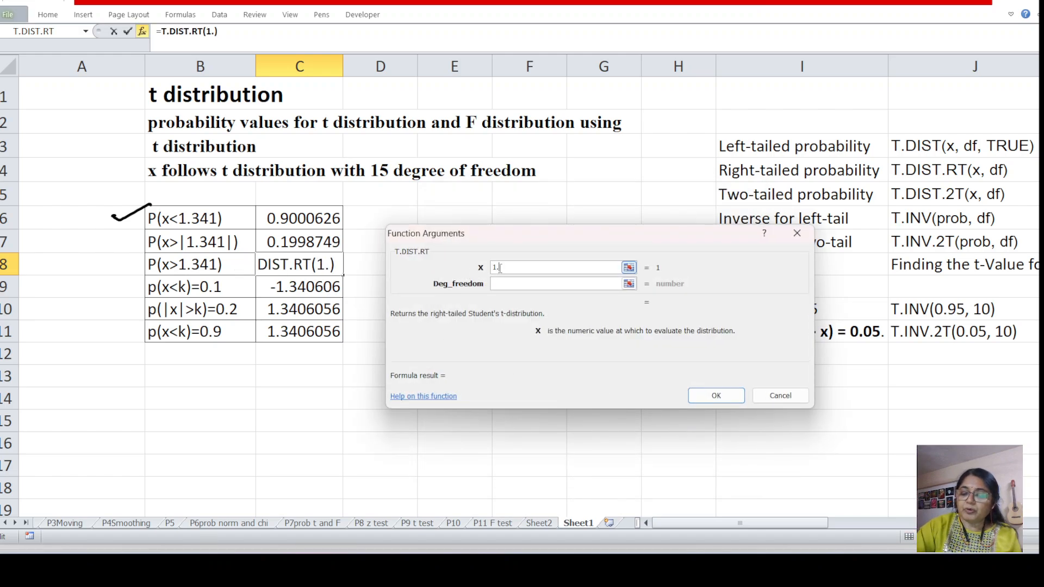
pyautogui.write('341')
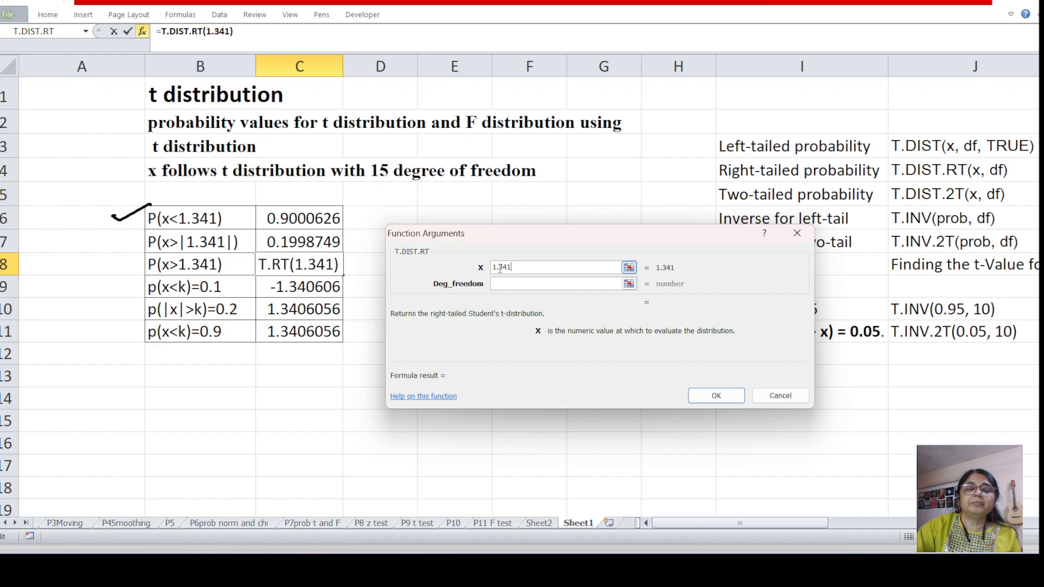
pyautogui.click(511, 286)
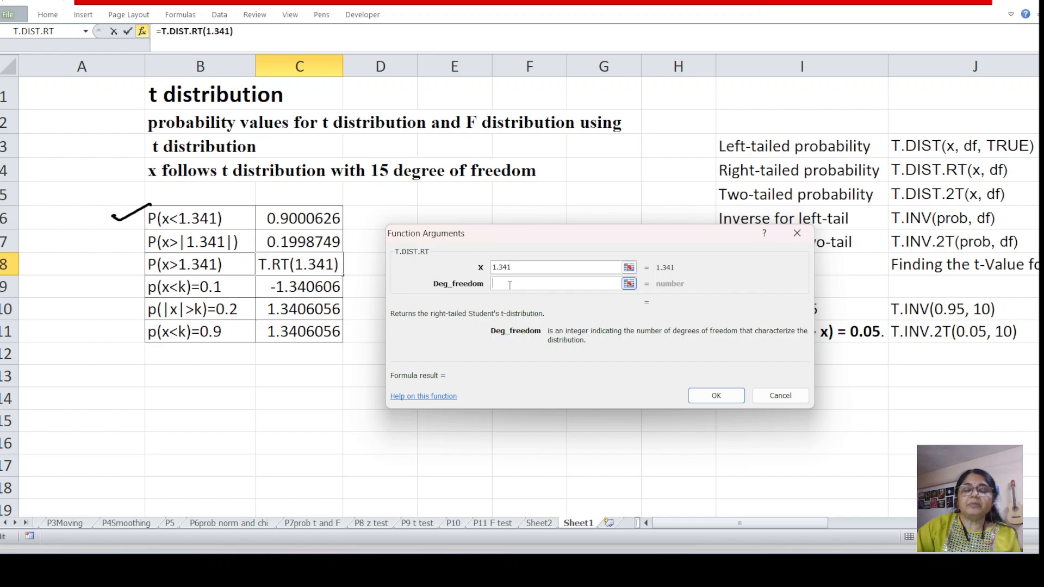
pyautogui.write('15')
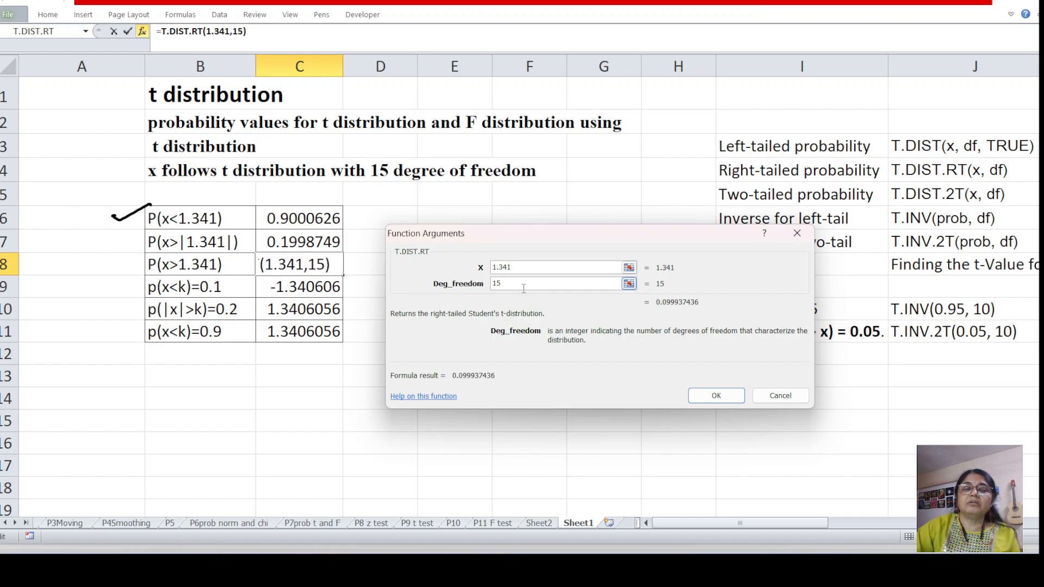
pyautogui.click(716, 395)
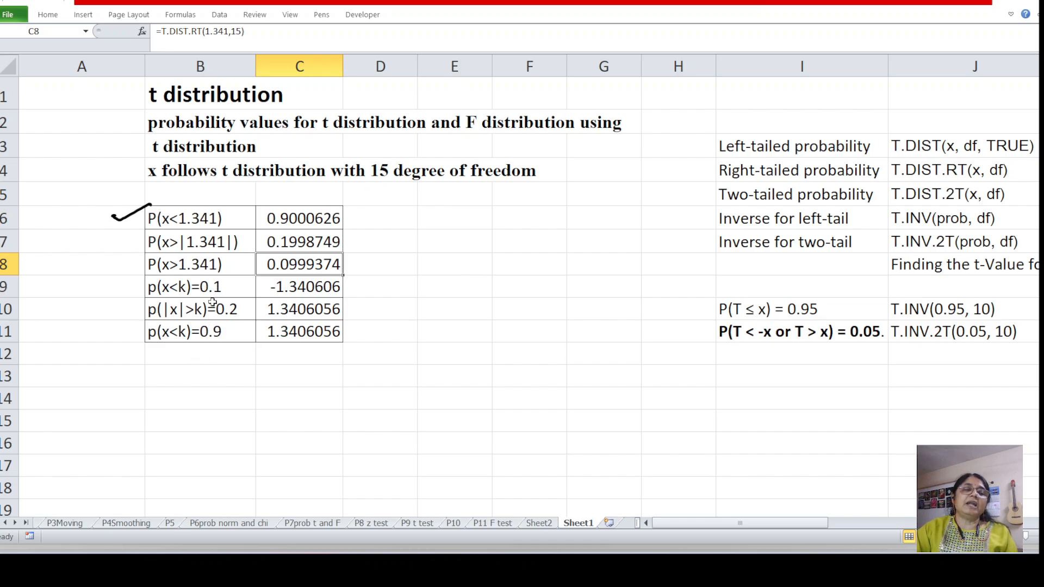
# Clear cell C9 beside p(x<k)=0.1 and insert the statistical function T.INV there
pyautogui.click(298, 288)
pyautogui.press('Delete')
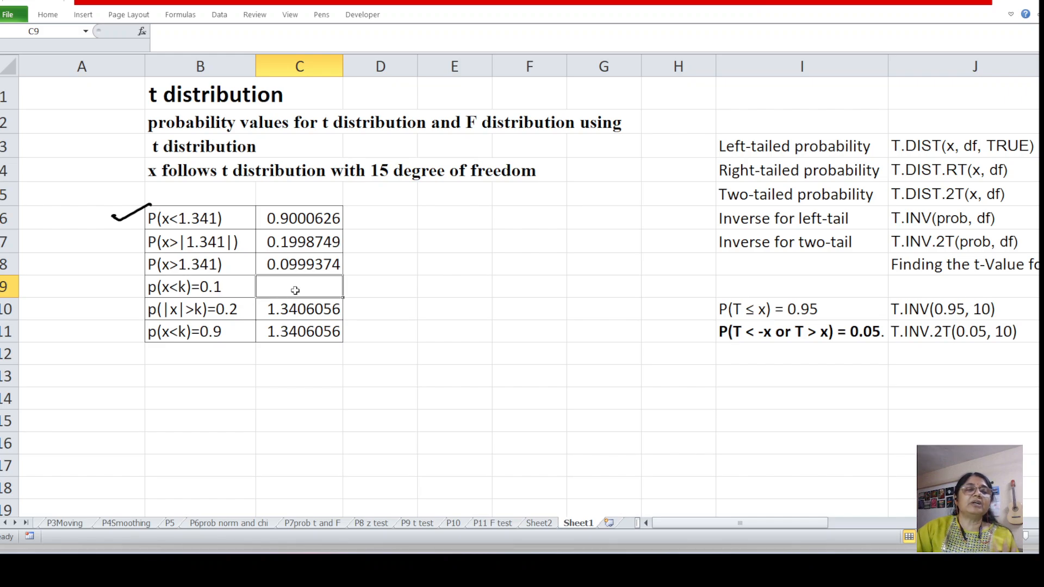
pyautogui.click(142, 32)
pyautogui.click(536, 328)
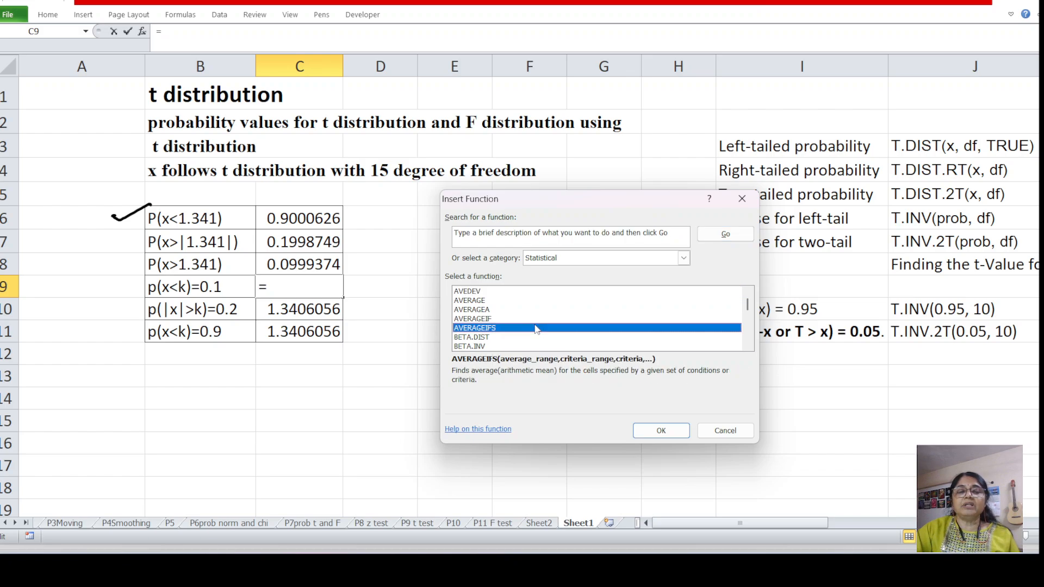
pyautogui.press('t')
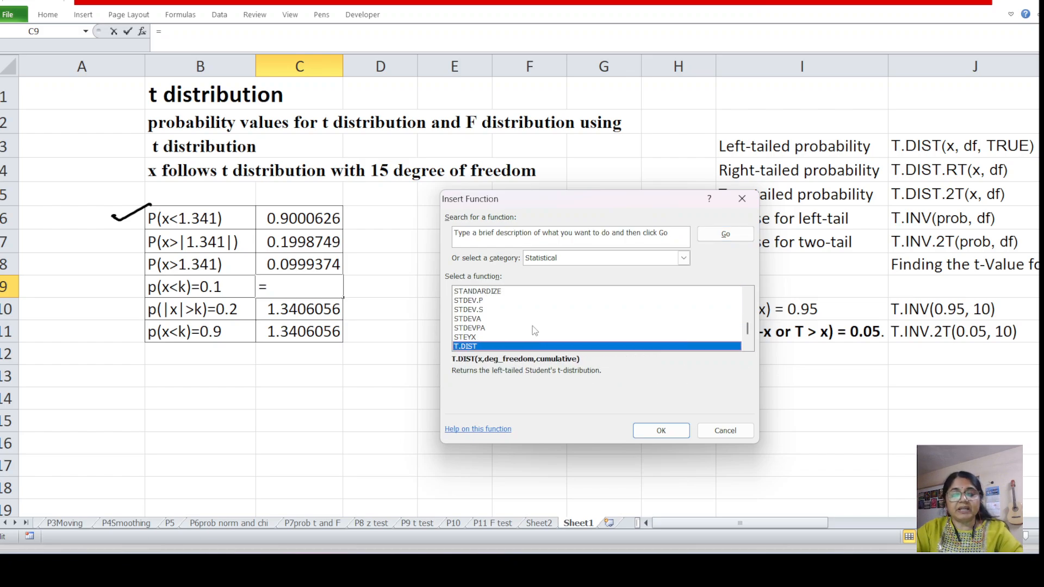
pyautogui.scroll(-2, 533, 328)
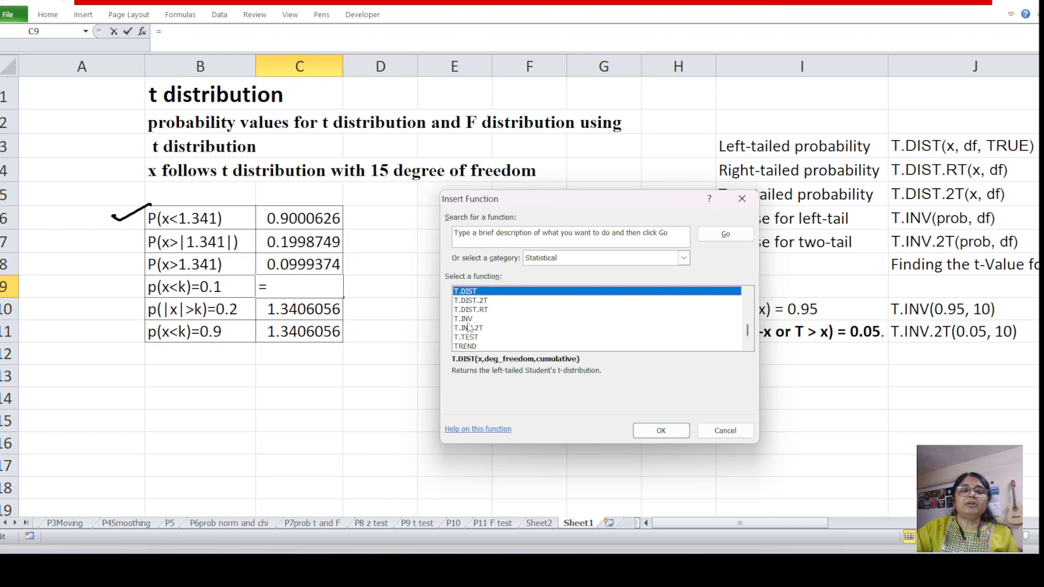
pyautogui.click(467, 320)
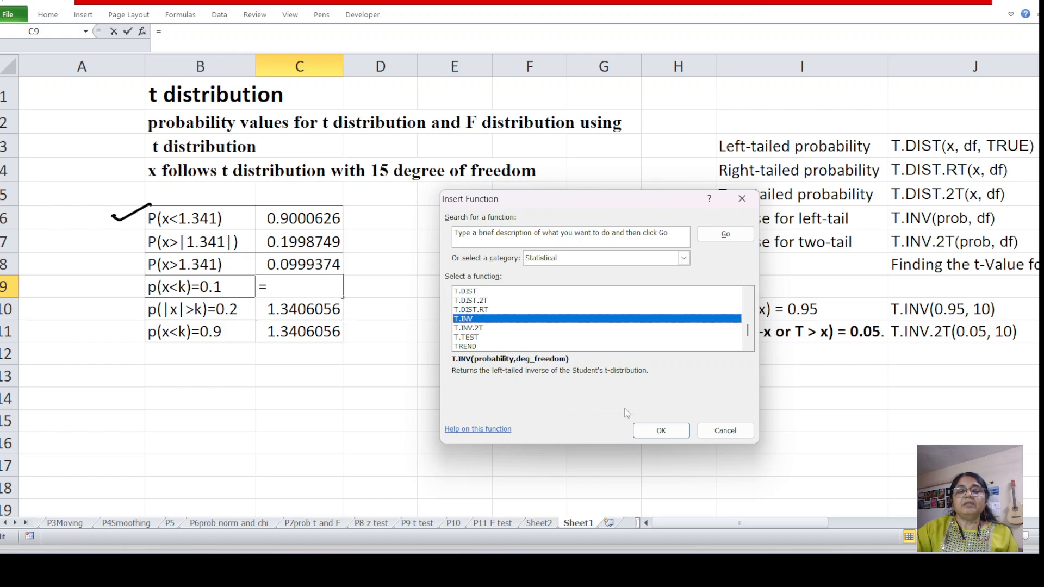
pyautogui.click(671, 435)
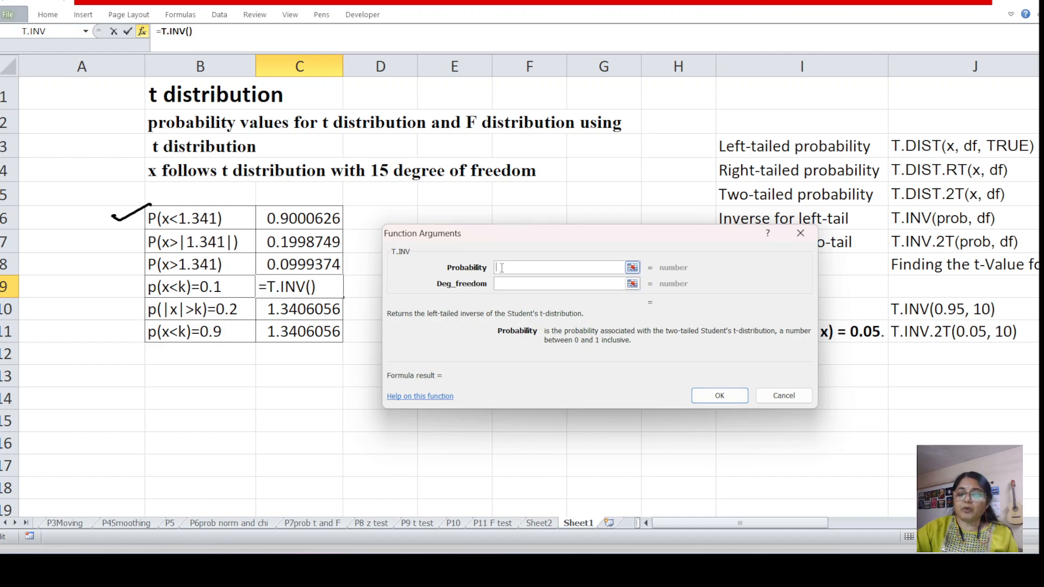
# Complete the T.INV formula in C9 with probability 0.1 and 15 degrees of freedom
pyautogui.write('0.1')
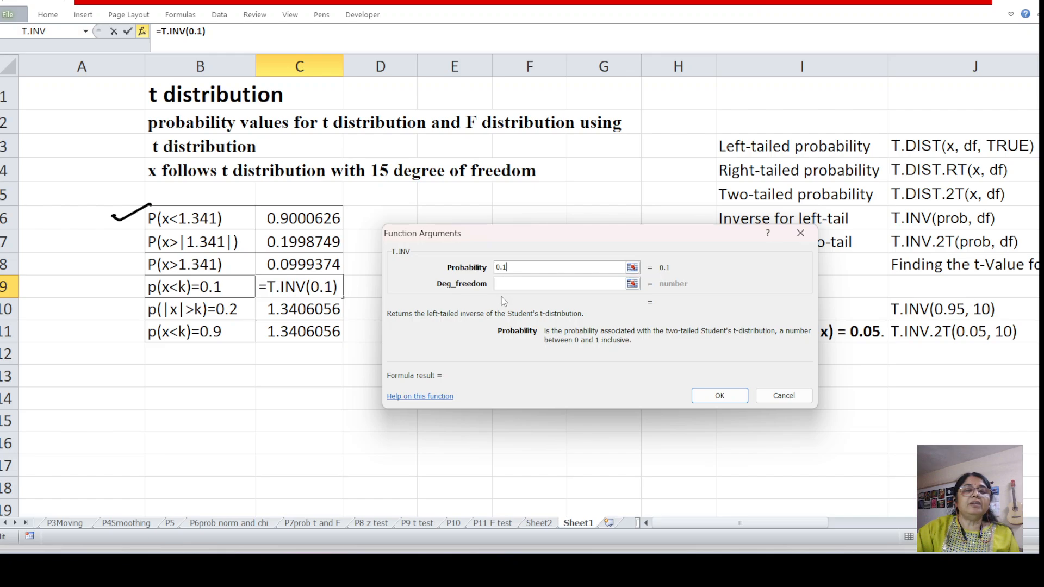
pyautogui.click(502, 283)
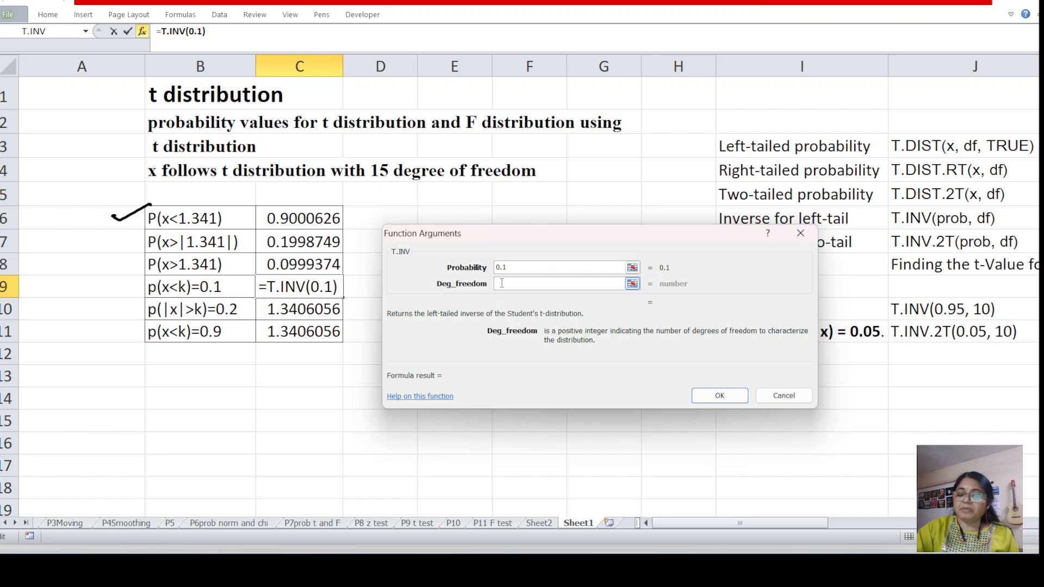
pyautogui.write('15')
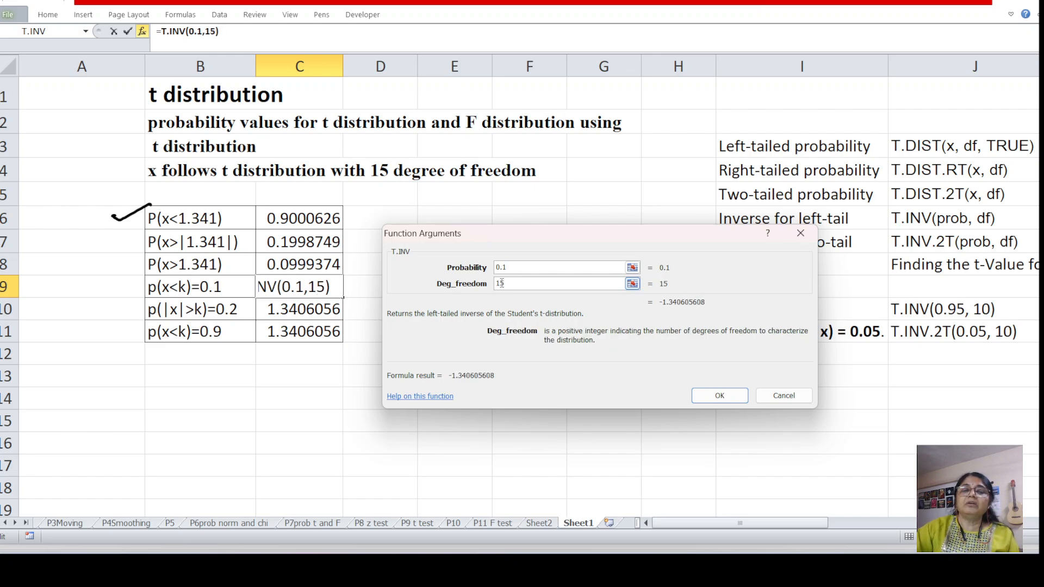
pyautogui.click(717, 396)
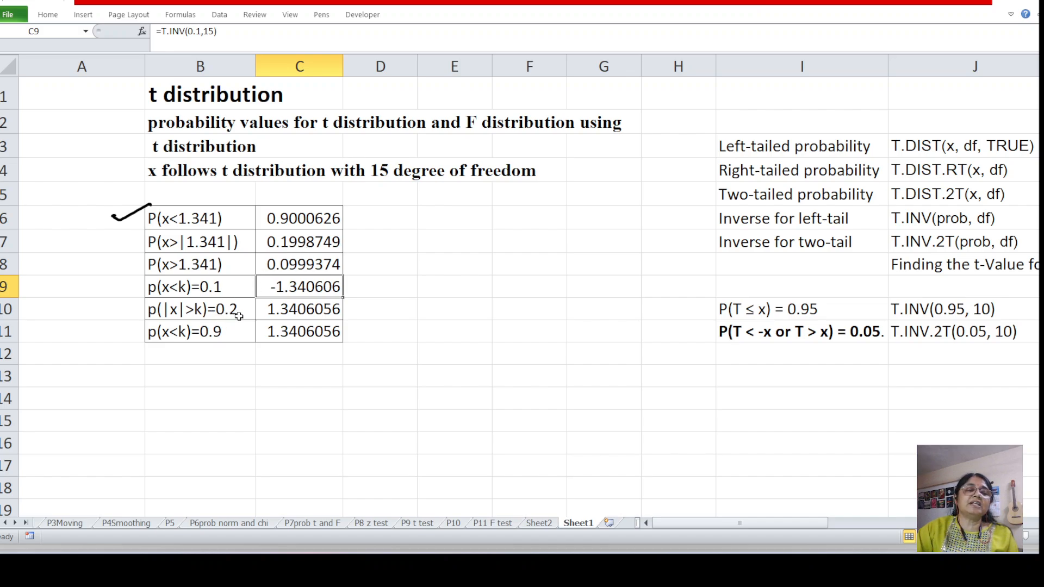
# Clear cell C10 beside p(|x|>k)=0.2 and insert the statistical function T.INV.2T there
pyautogui.click(285, 310)
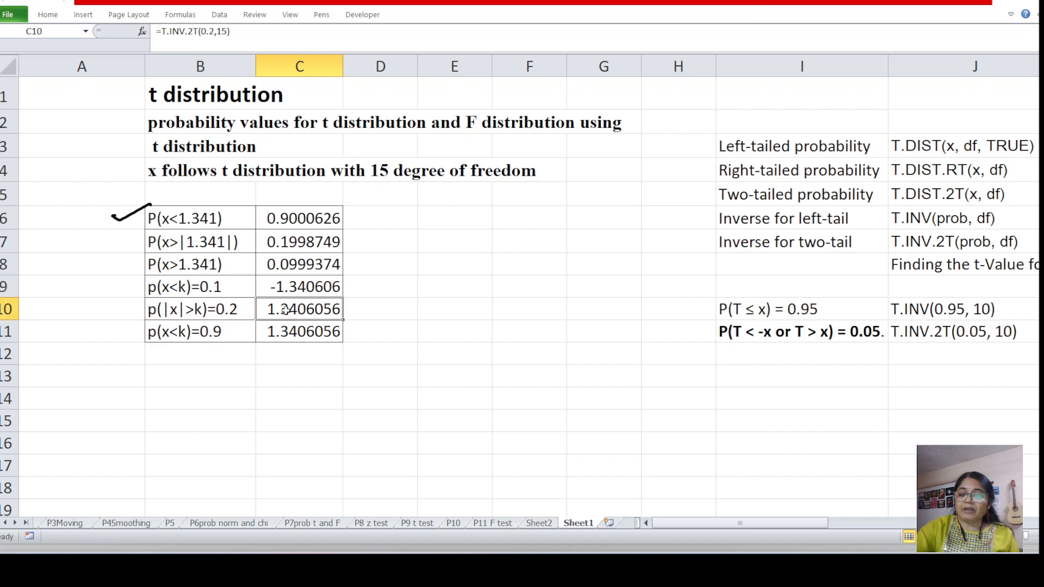
pyautogui.press('Delete')
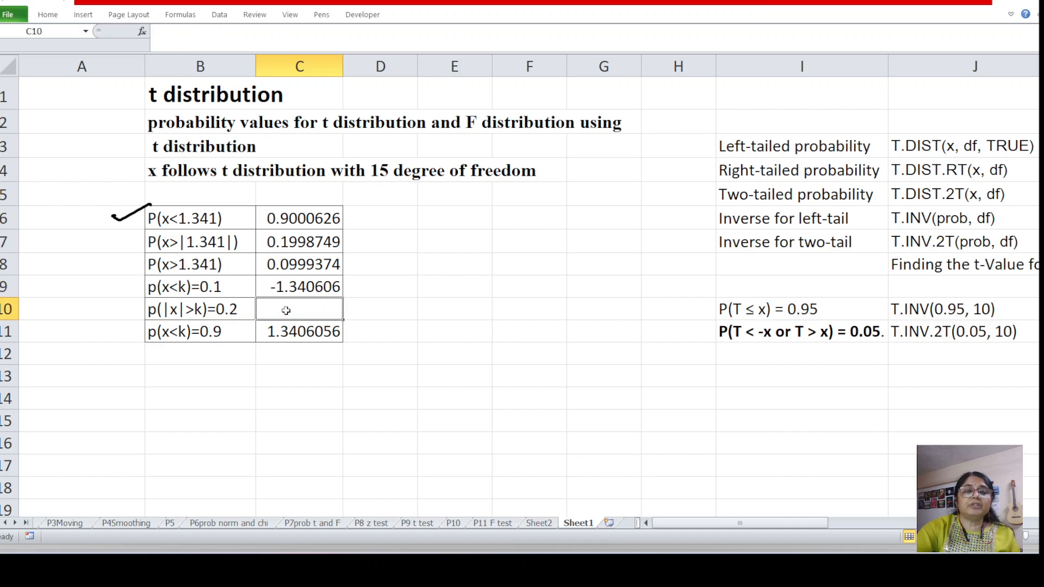
pyautogui.click(142, 32)
pyautogui.click(546, 326)
pyautogui.scroll(-6, 544, 313)
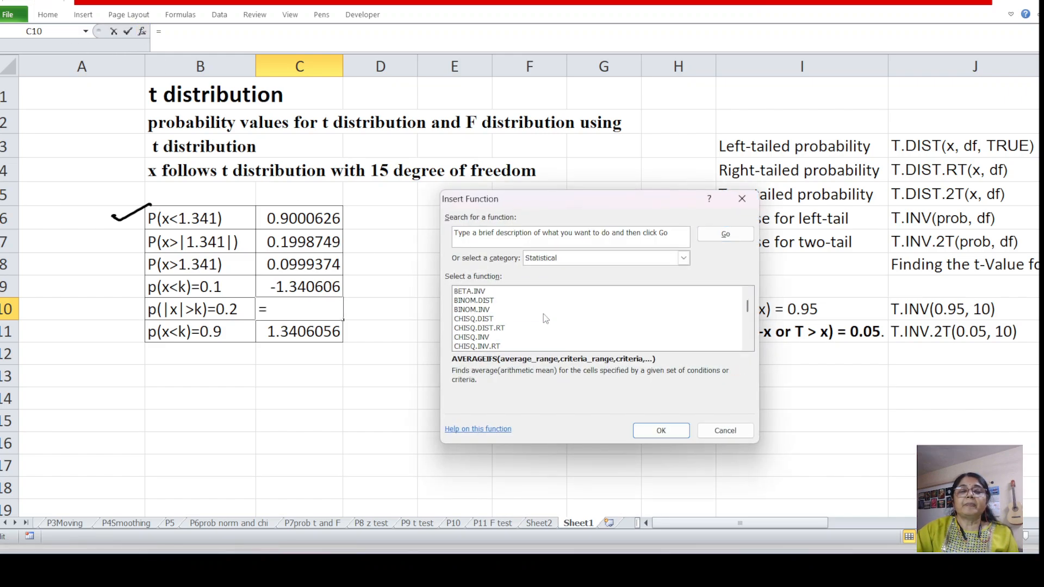
pyautogui.press('t')
pyautogui.scroll(-3, 545, 307)
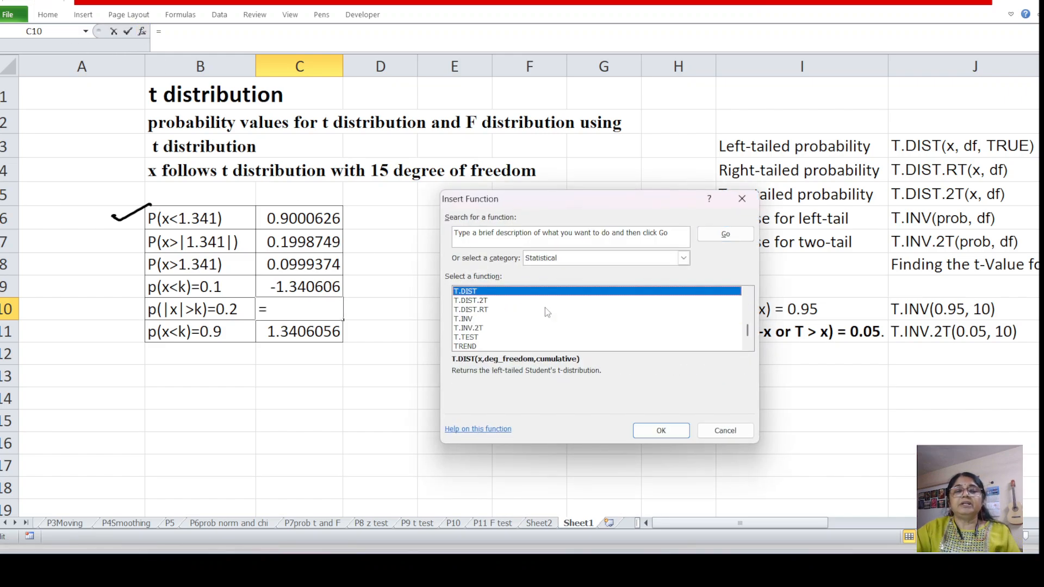
pyautogui.scroll(1, 482, 305)
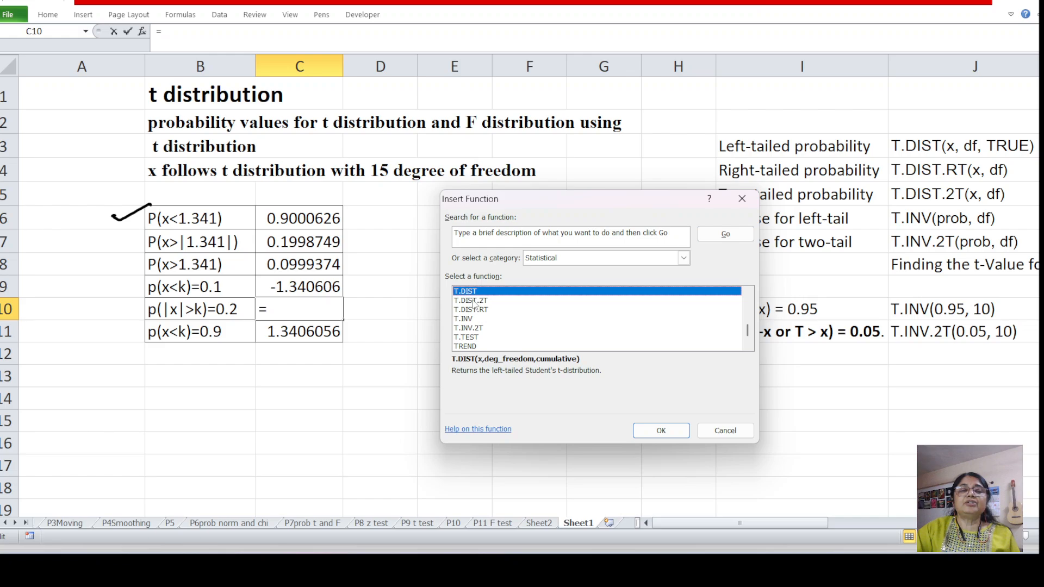
pyautogui.click(472, 329)
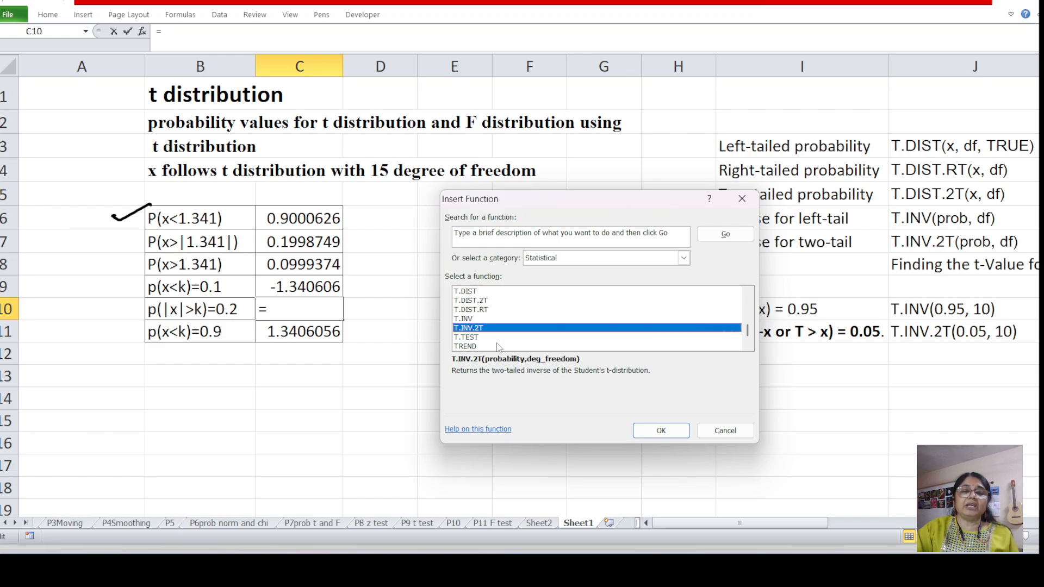
pyautogui.click(669, 429)
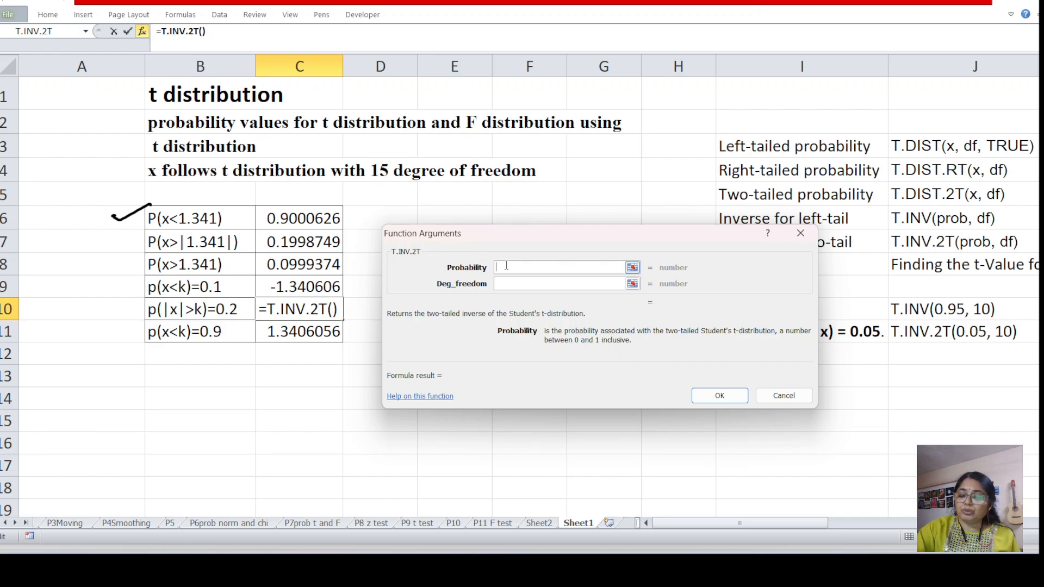
# Complete the T.INV.2T formula in C10 with probability 0.2 and 15 degrees of freedom
pyautogui.write('0.2')
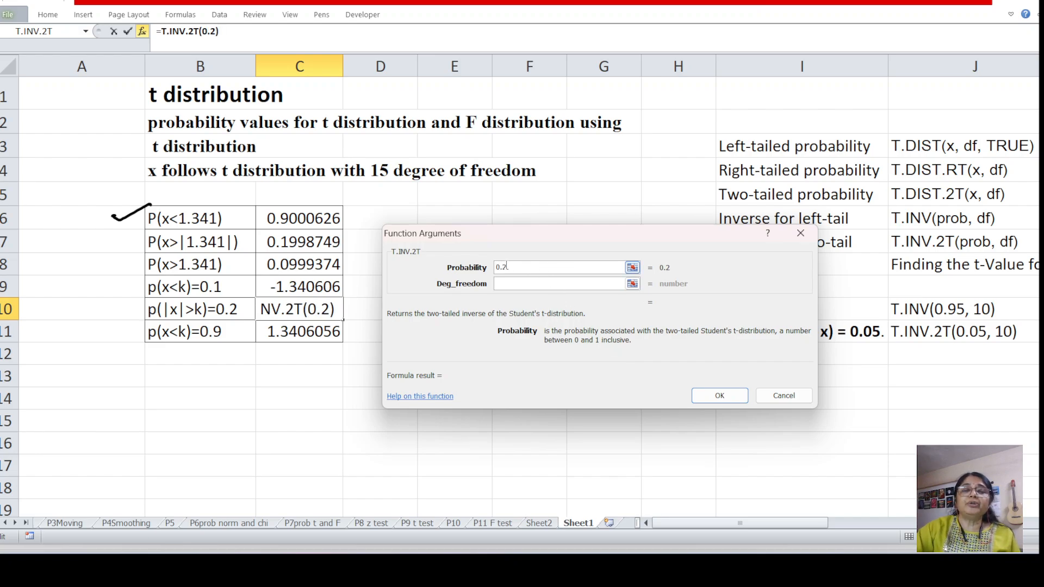
pyautogui.click(505, 285)
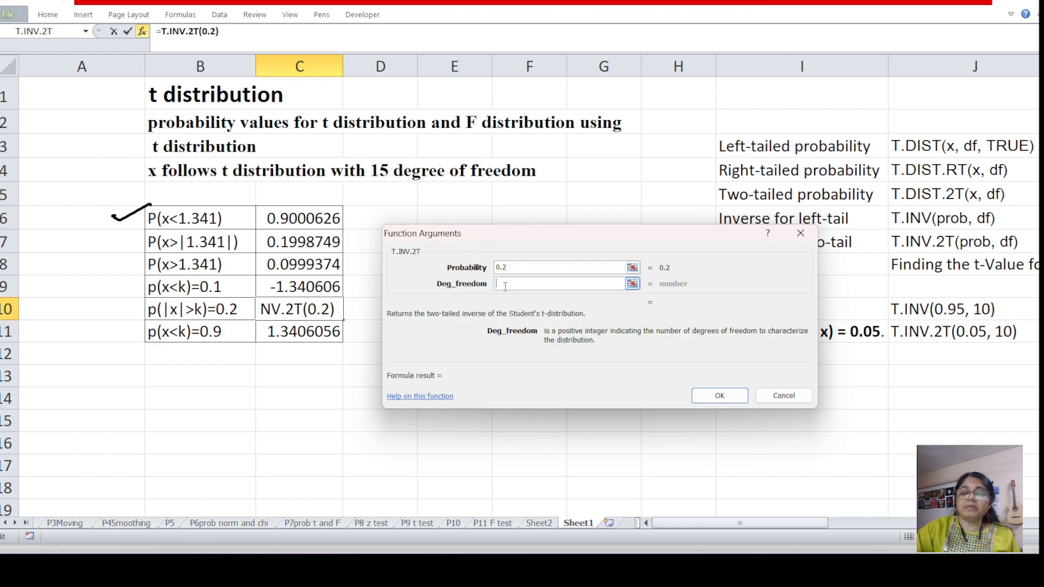
pyautogui.write('15')
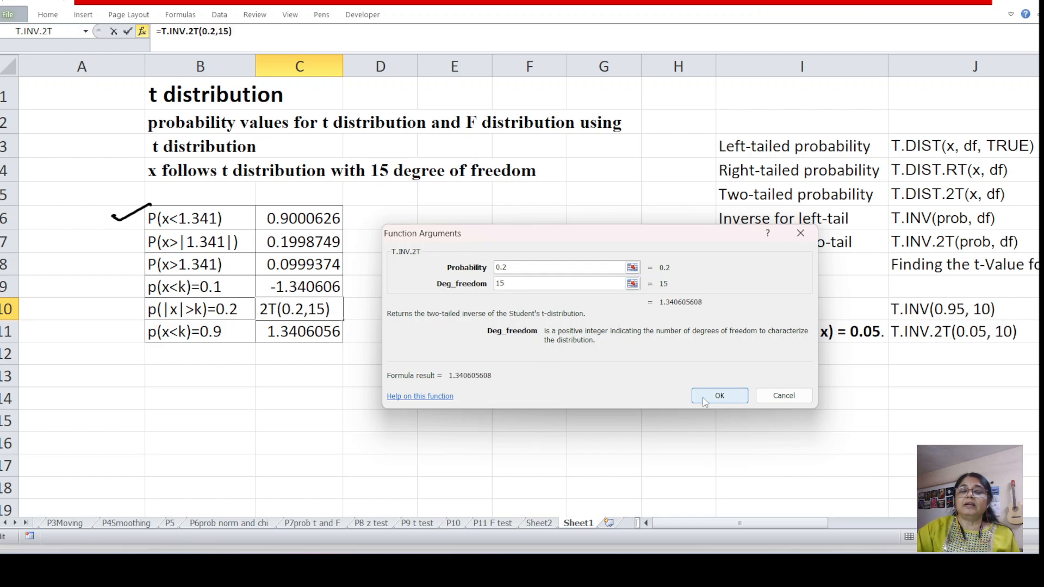
pyautogui.click(724, 395)
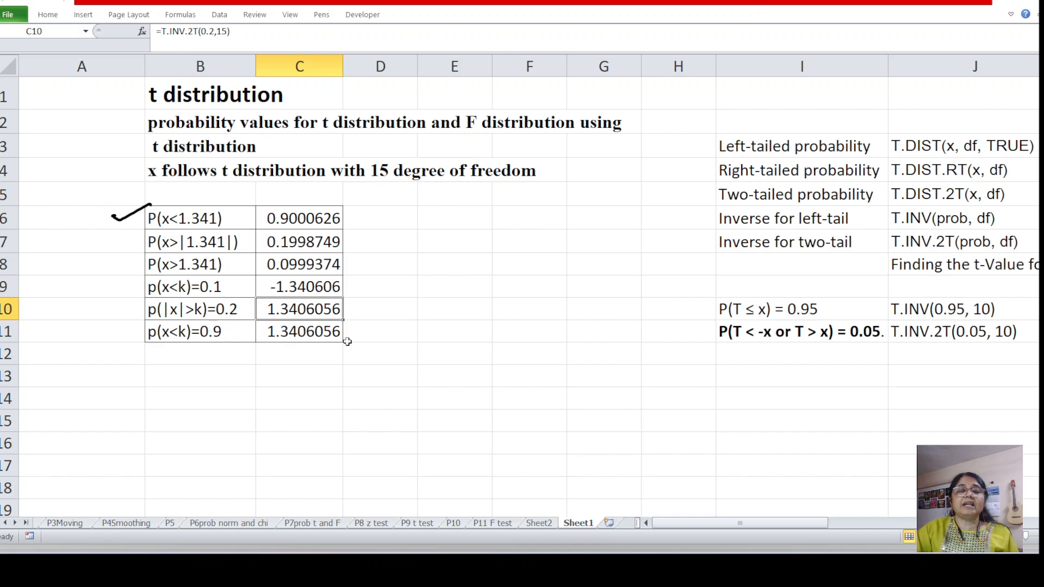
# Clear cell C11 beside p(x<k)=0.9
pyautogui.click(300, 333)
pyautogui.press('Delete')
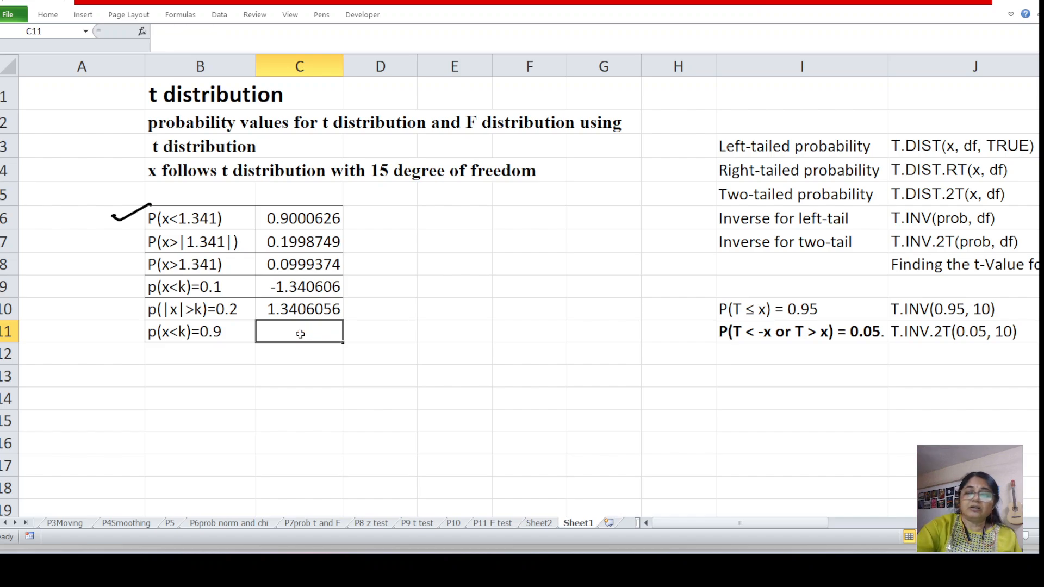
pyautogui.click(142, 31)
pyautogui.click(623, 331)
pyautogui.press('t')
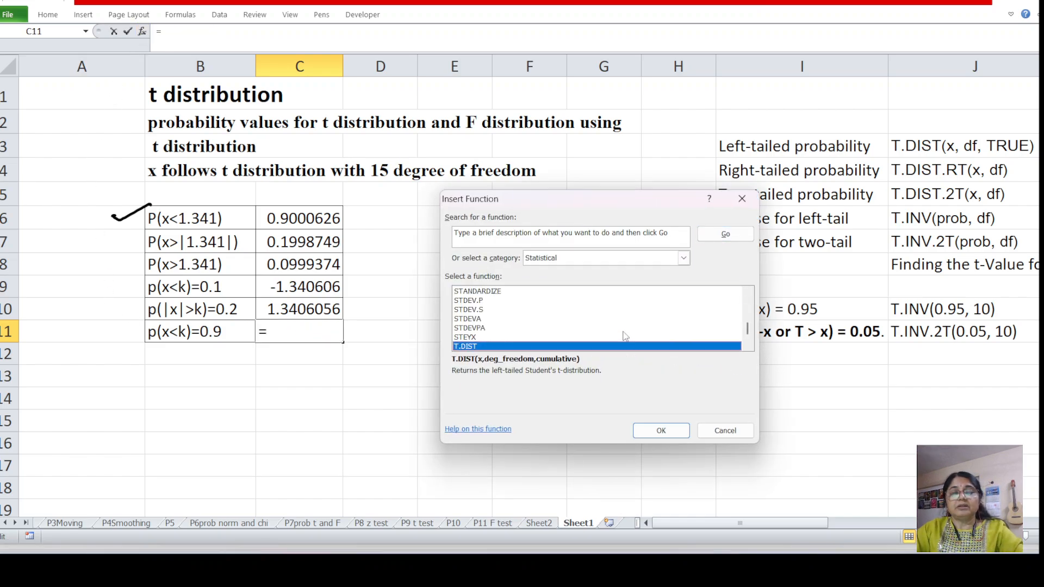
pyautogui.scroll(-2, 572, 339)
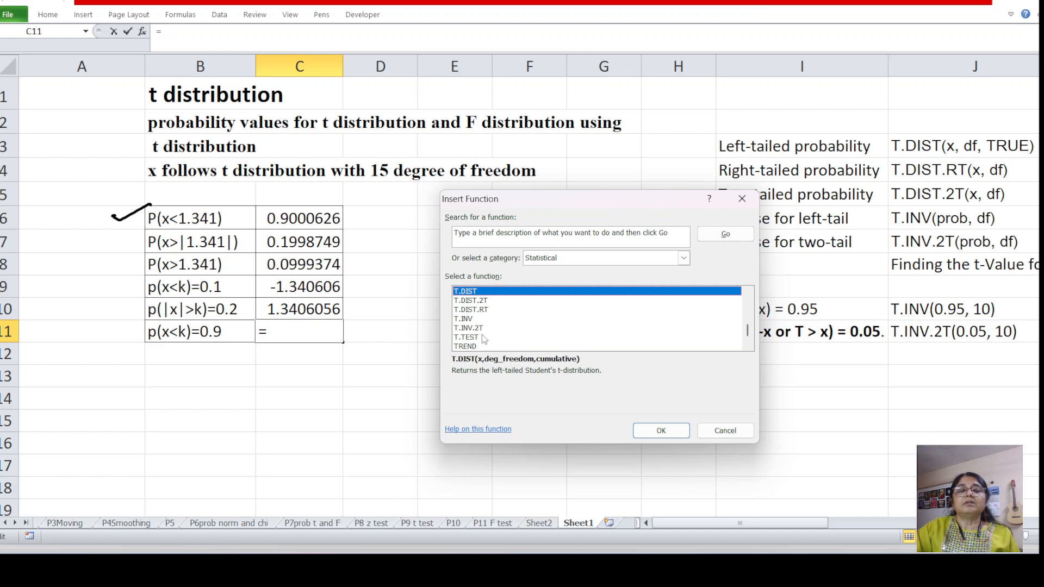
pyautogui.scroll(1, 483, 337)
pyautogui.scroll(-1, 484, 326)
pyautogui.scroll(1, 484, 325)
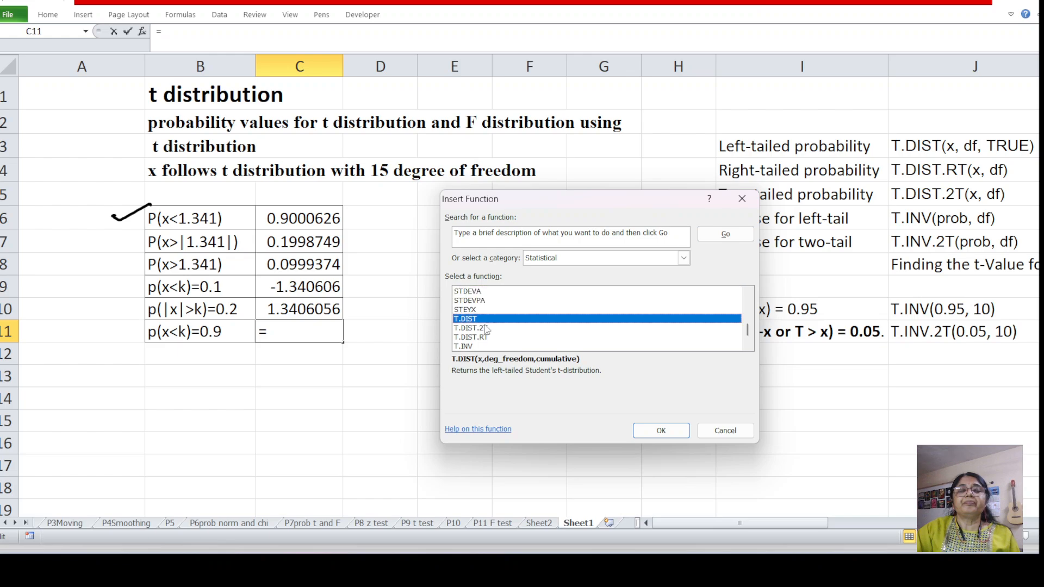
pyautogui.scroll(-1, 485, 340)
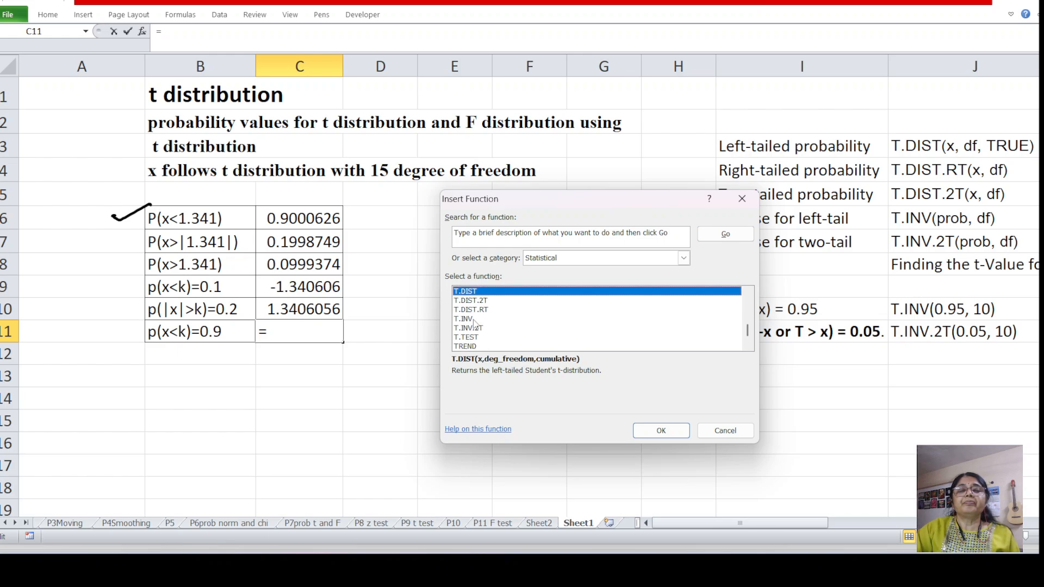
pyautogui.scroll(1, 482, 317)
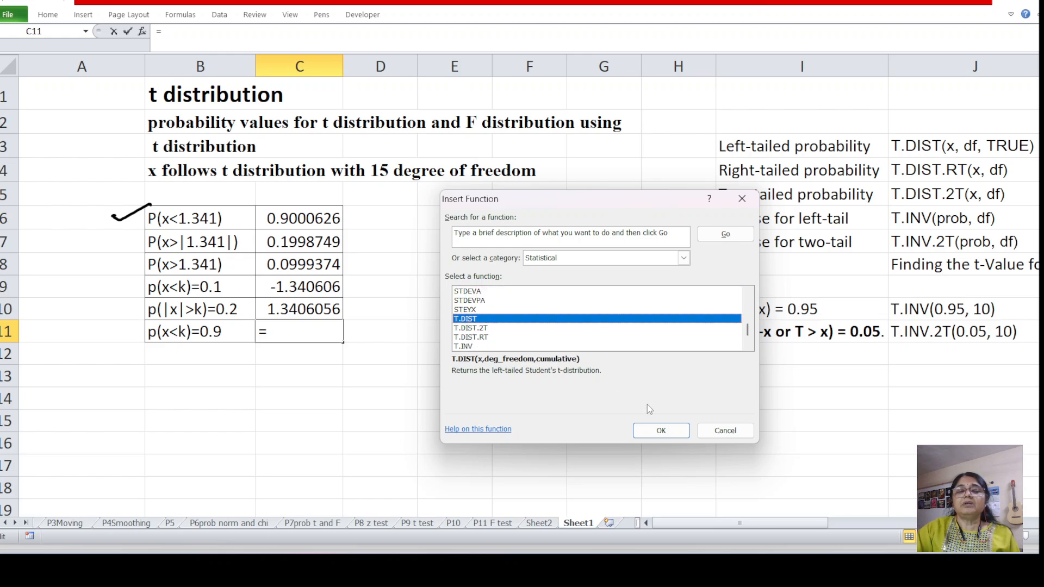
pyautogui.click(661, 430)
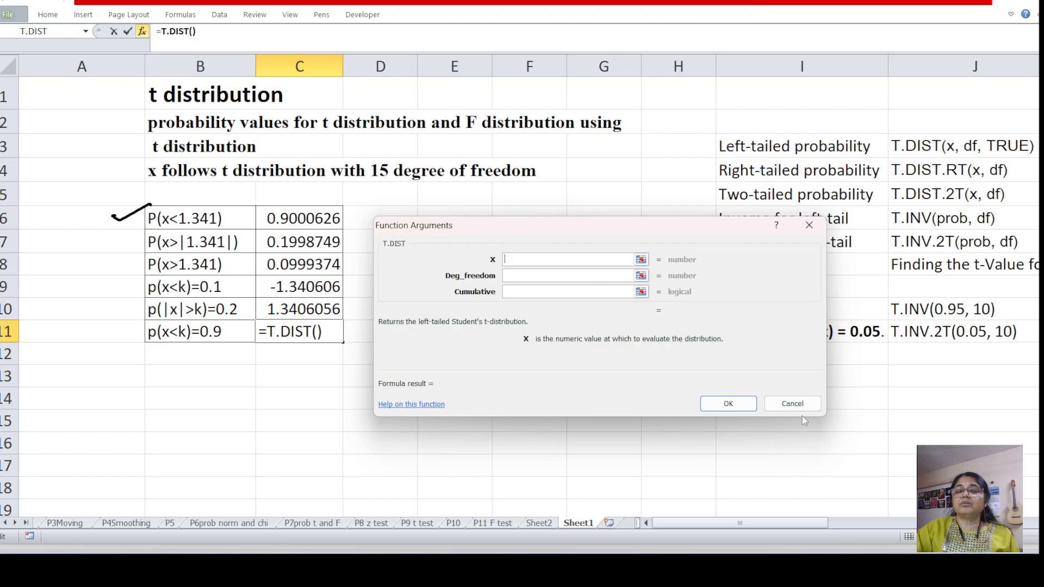
pyautogui.click(792, 404)
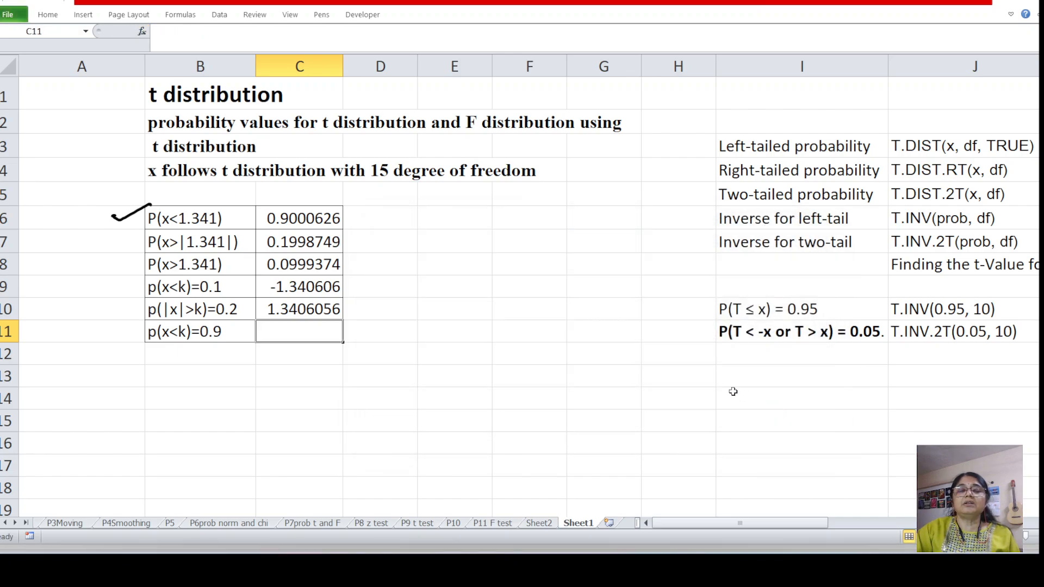
# Insert the statistical function T.INV in the empty cell C11 beside p(x<k)=0.9
pyautogui.click(141, 32)
pyautogui.click(520, 320)
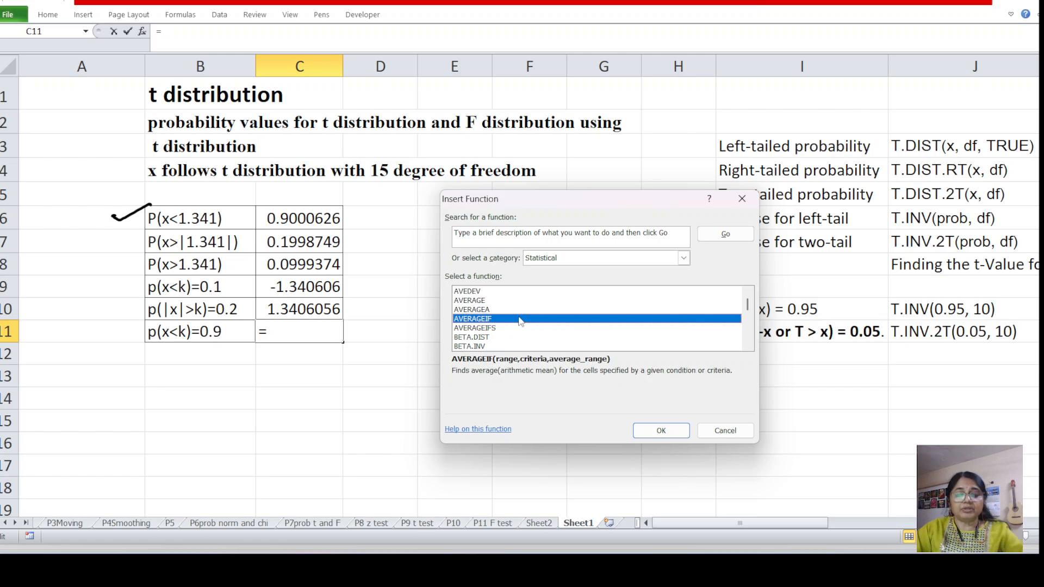
pyautogui.press('t')
pyautogui.scroll(-1, 519, 321)
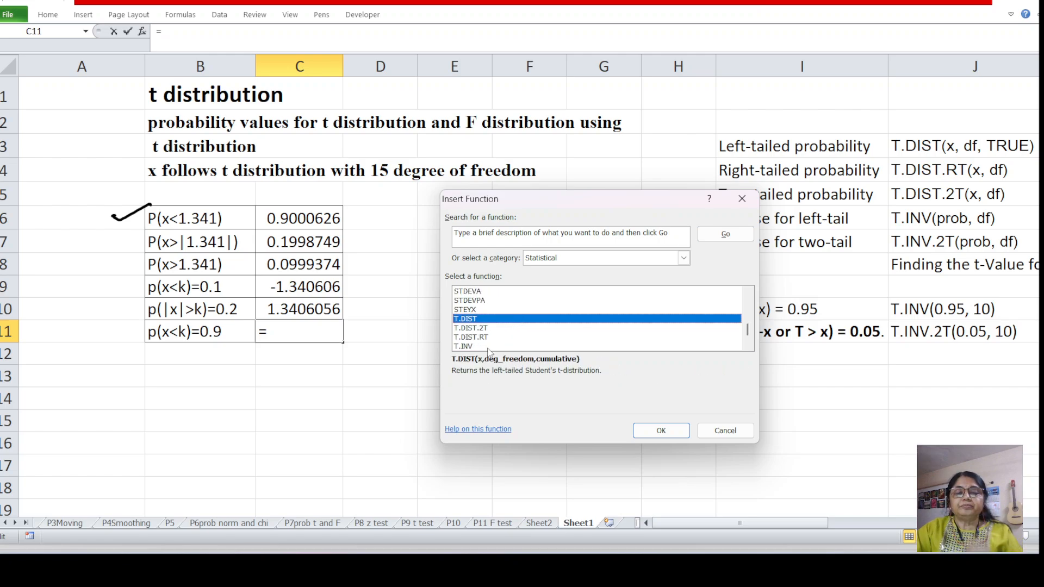
pyautogui.scroll(-1, 481, 349)
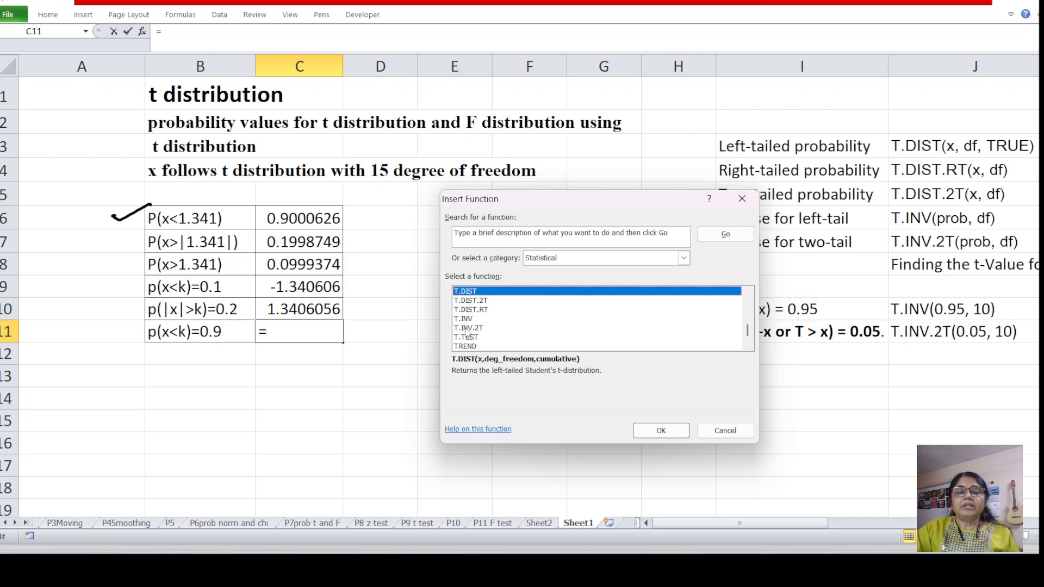
pyautogui.click(462, 319)
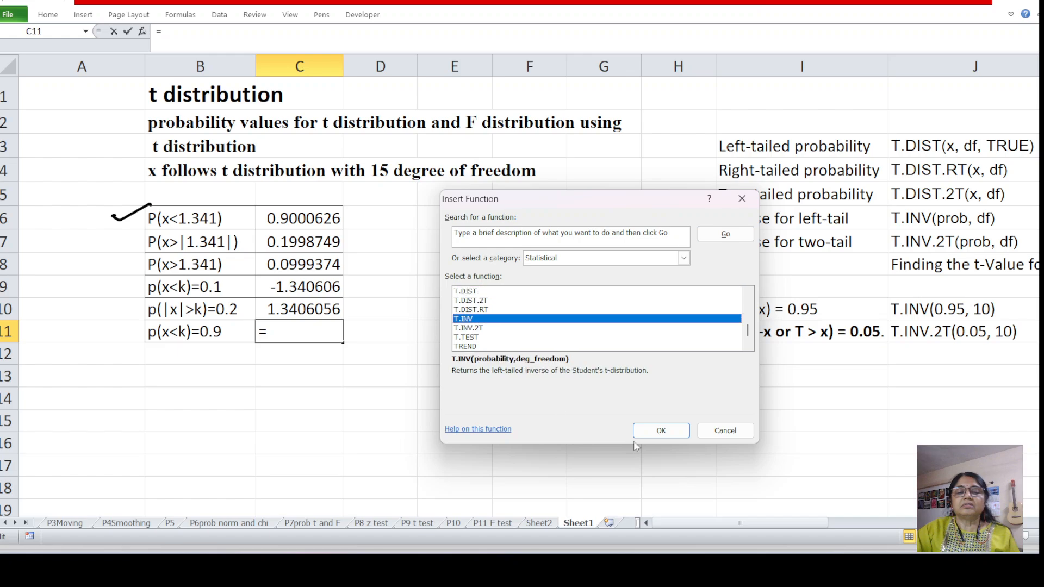
pyautogui.click(661, 429)
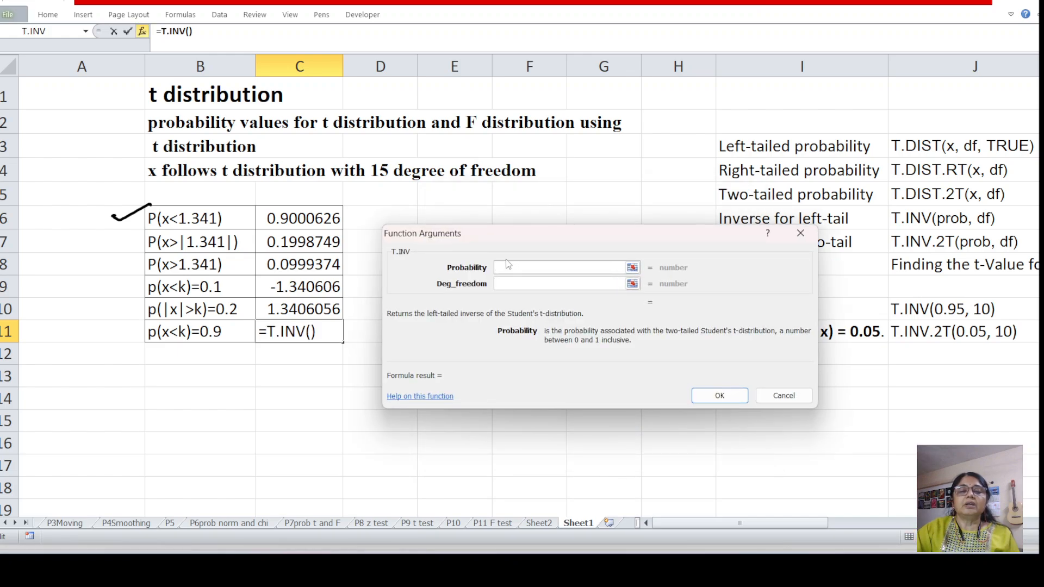
# Complete the T.INV formula in C11 with probability 0.9 and 15 degrees of freedom
pyautogui.write('0.9')
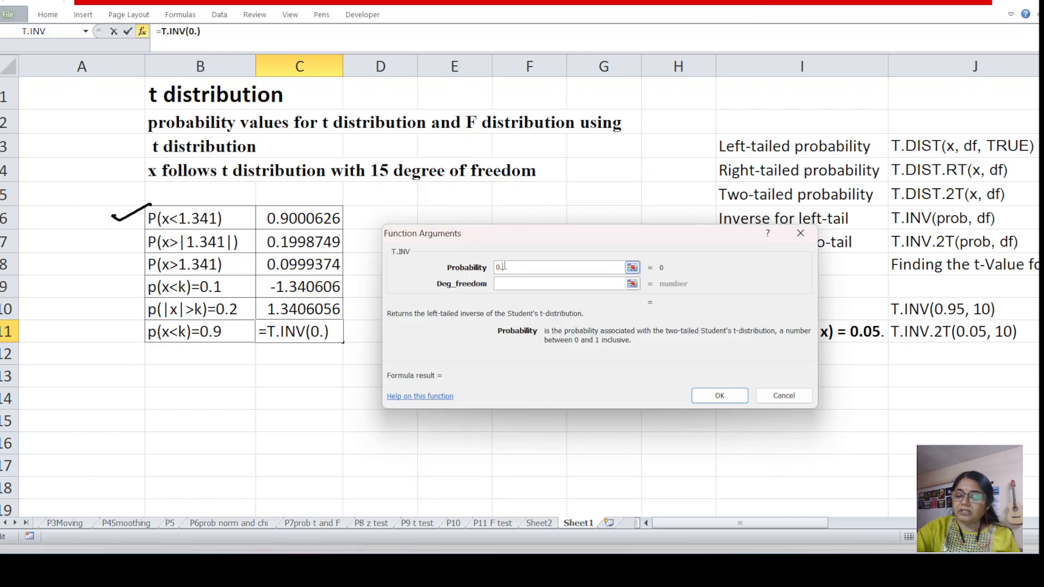
pyautogui.click(509, 284)
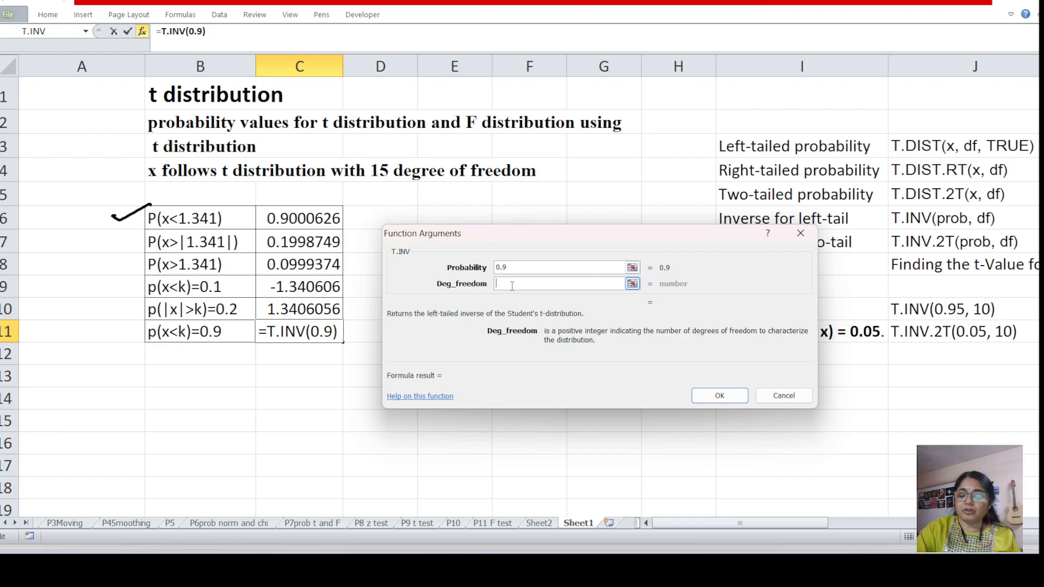
pyautogui.write('15')
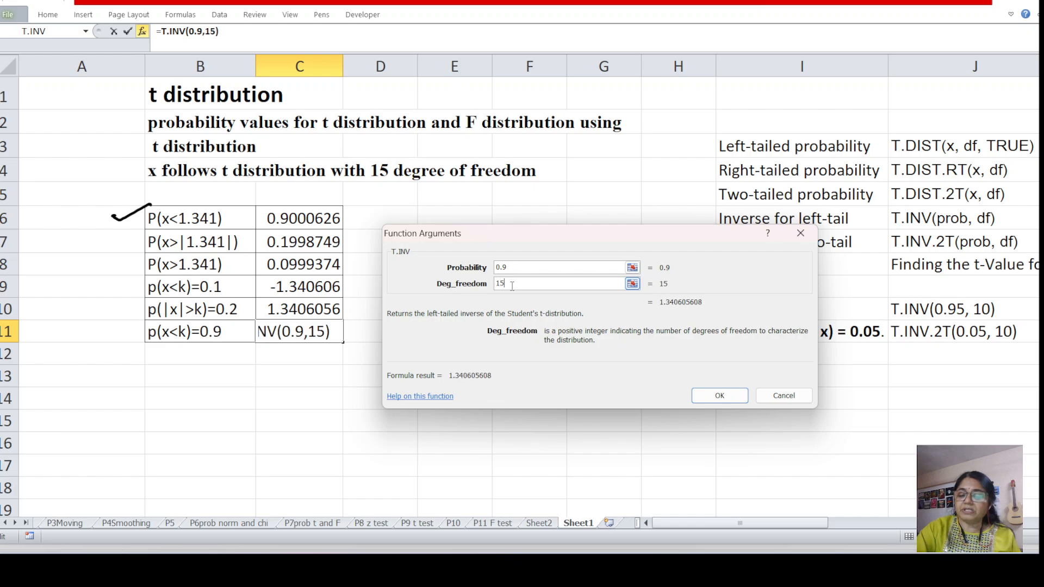
pyautogui.click(718, 398)
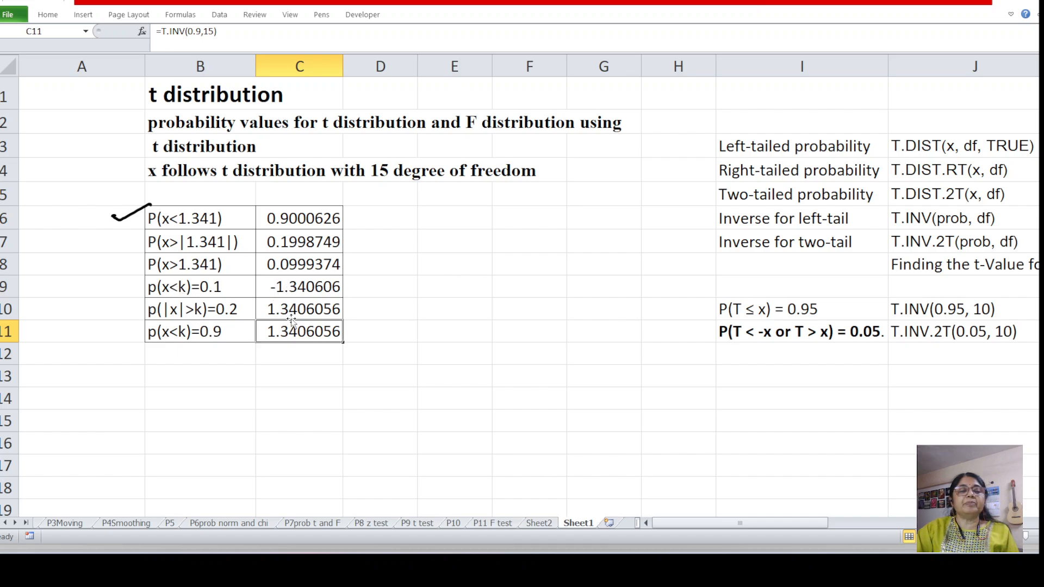
# Review the p(x<k)=0.1 formula in C9 and the t-distribution function reference notes in columns I to L
pyautogui.click(297, 286)
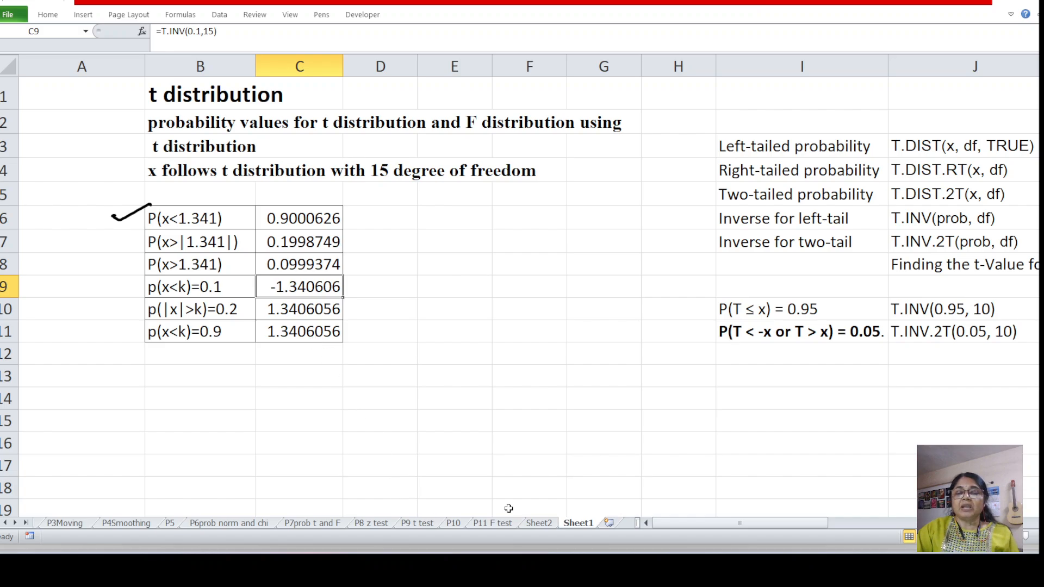
pyautogui.moveTo(719, 523); pyautogui.dragTo(801, 517)
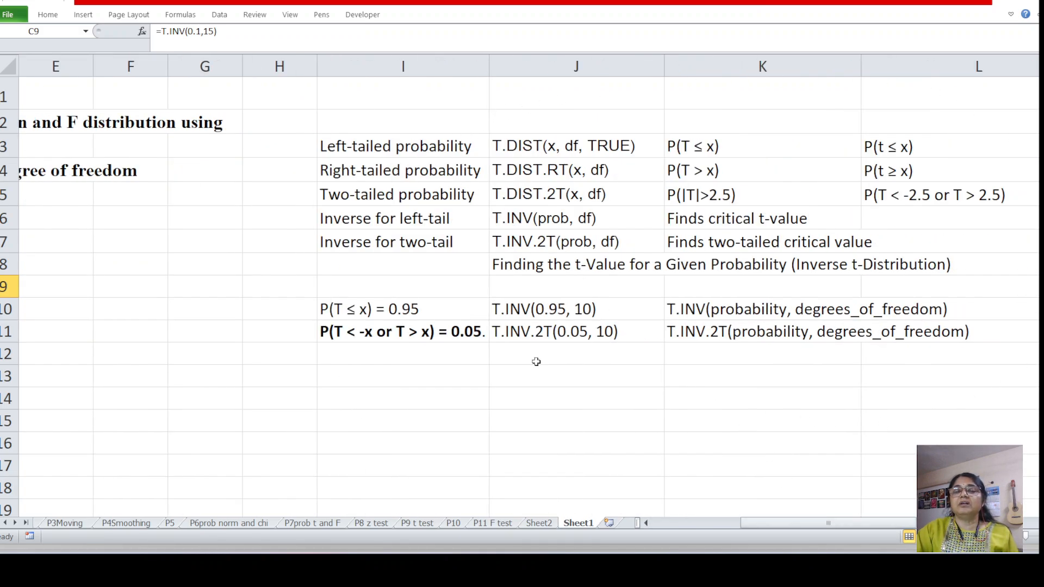